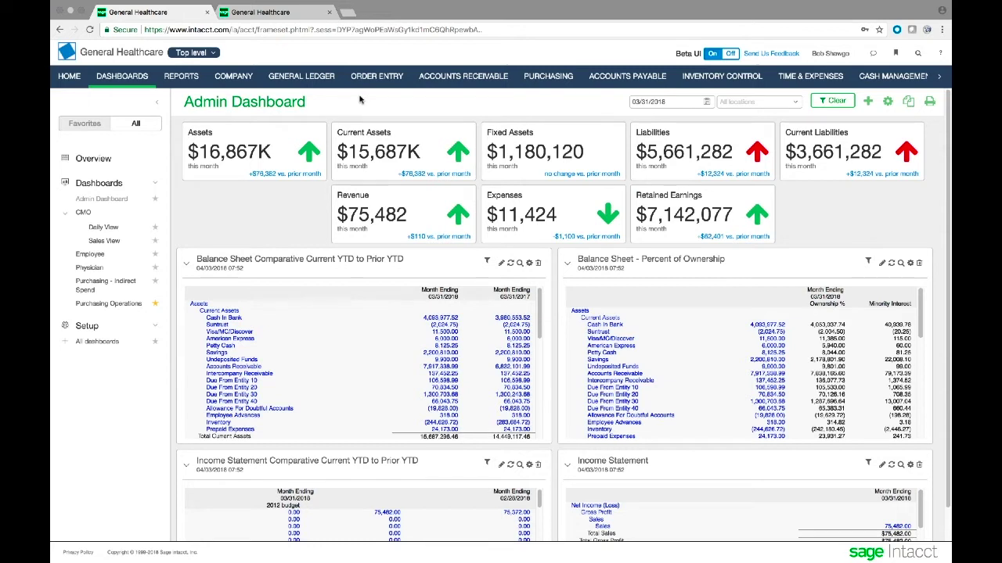
Step: Compare the entity lists available to the admin and employee users in the two sessions
left_click(212, 54)
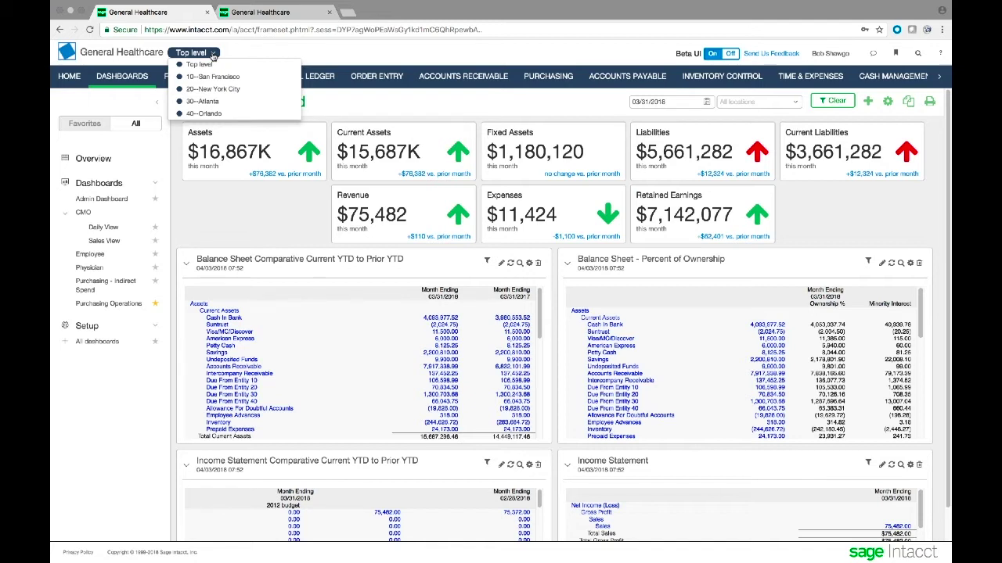
left_click(284, 55)
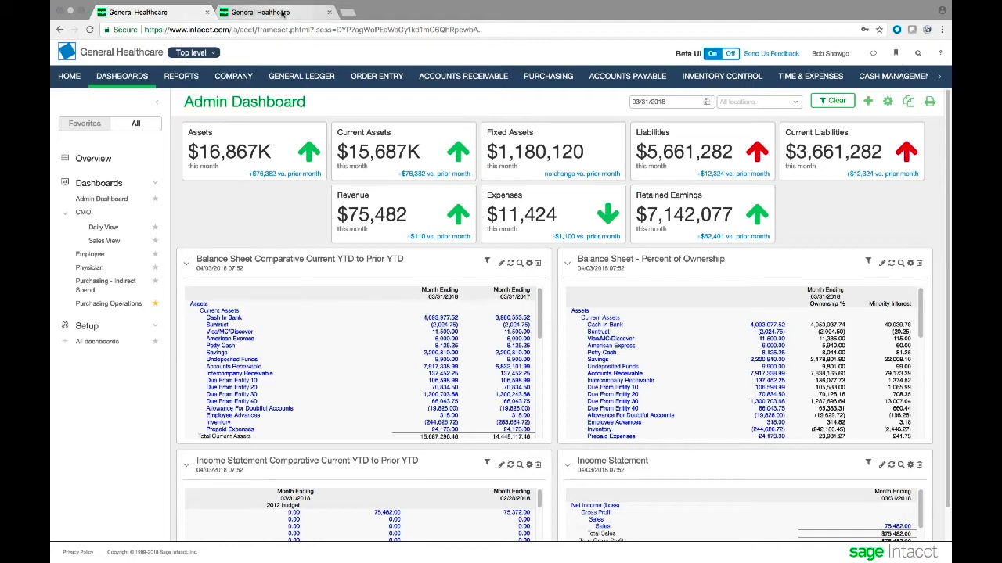
left_click(283, 14)
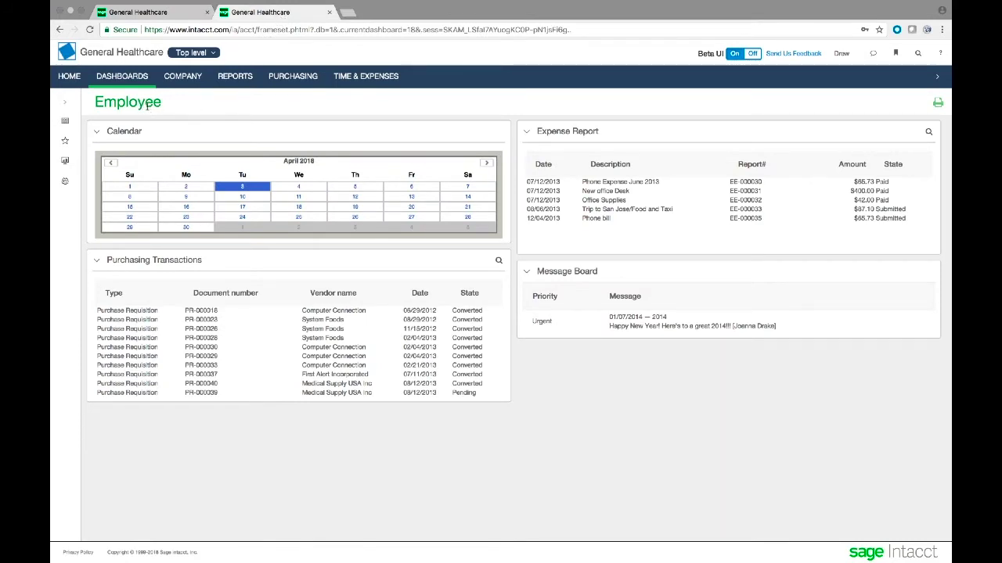
left_click(211, 54)
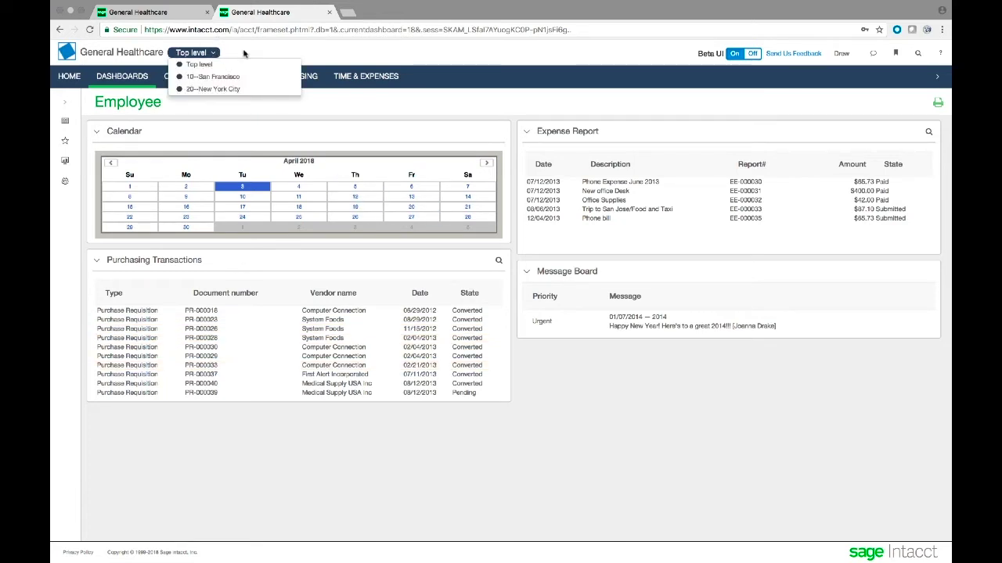
left_click(329, 53)
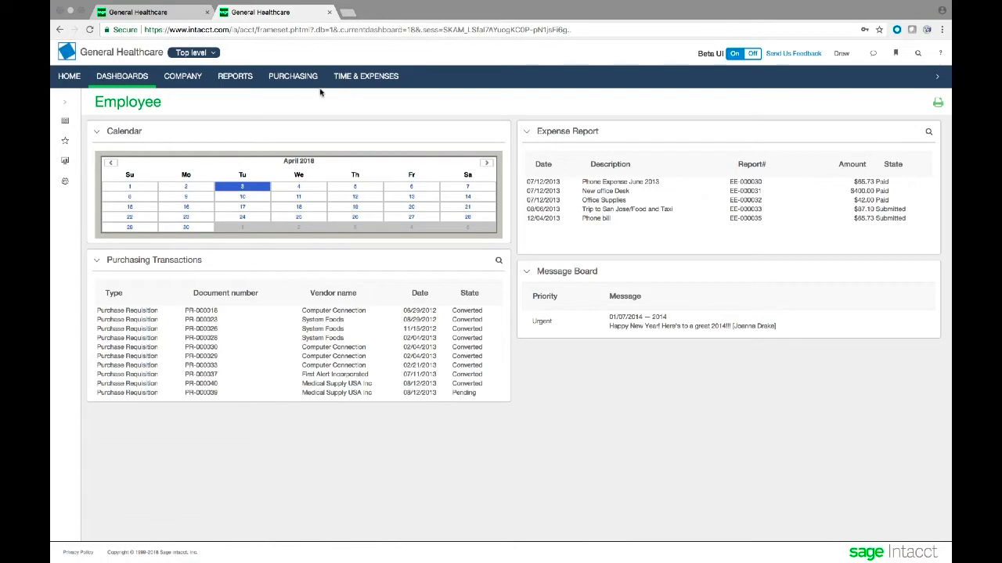
Step: Return to the Admin Dashboard session, then collapse and re-expand the dashboard sidebar
left_click(167, 15)
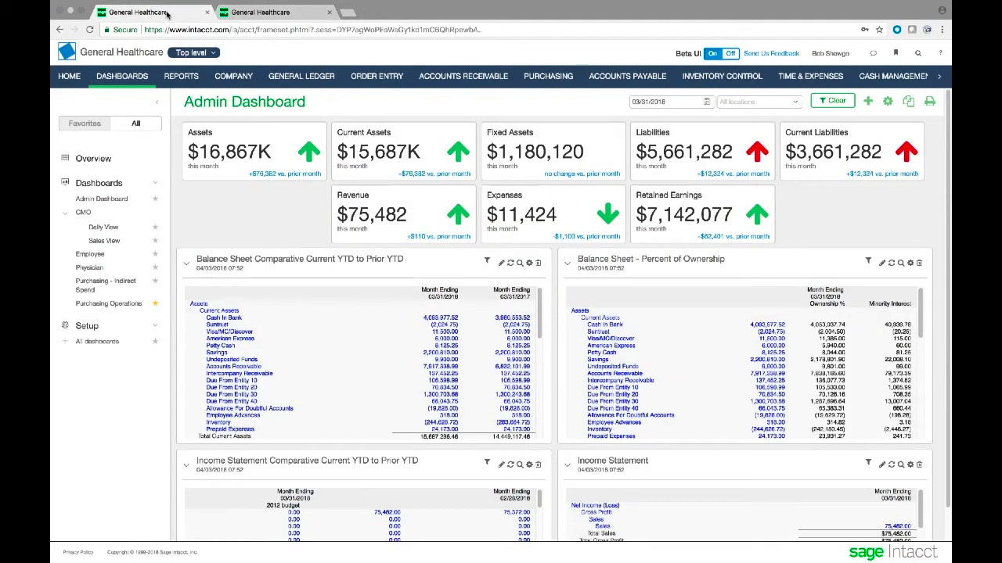
left_click(159, 106)
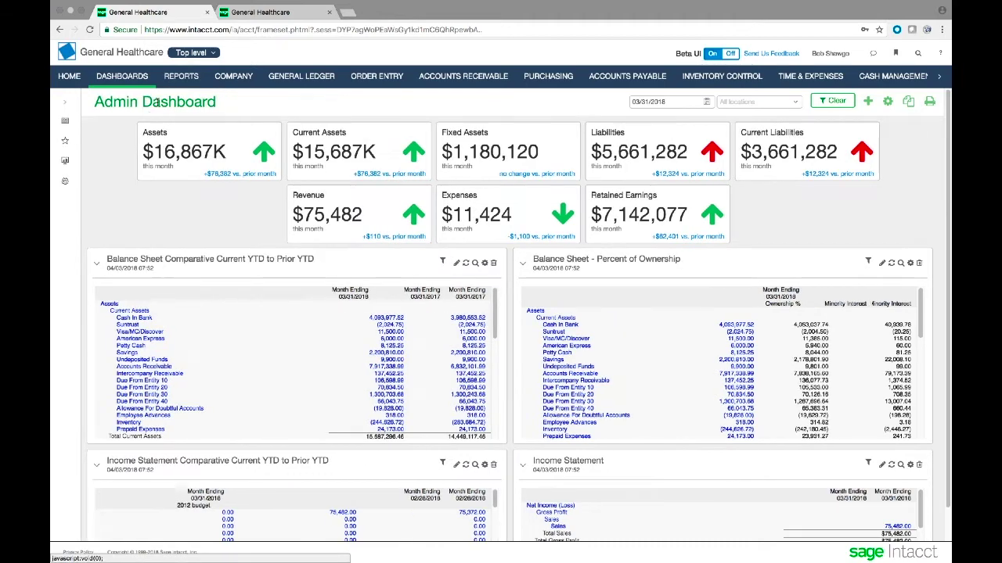
left_click(70, 107)
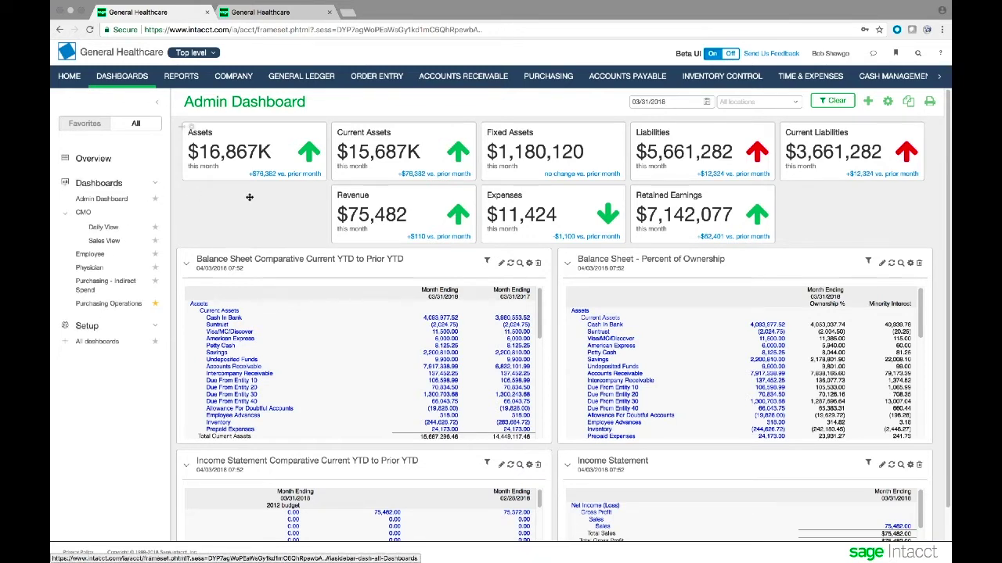
mouse_move(302, 134)
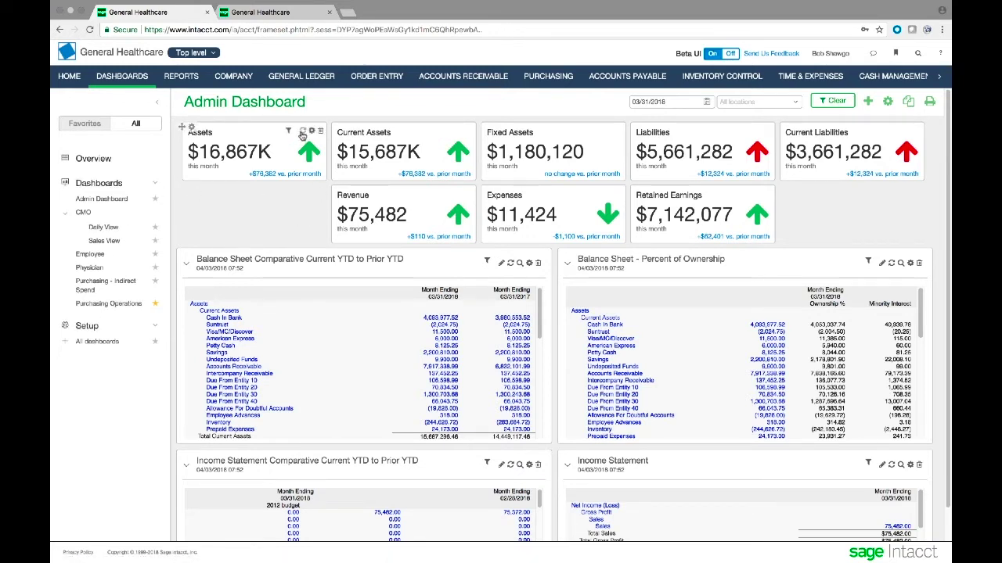
Step: Select Sales View under CMO in the Dashboards list
left_click(97, 242)
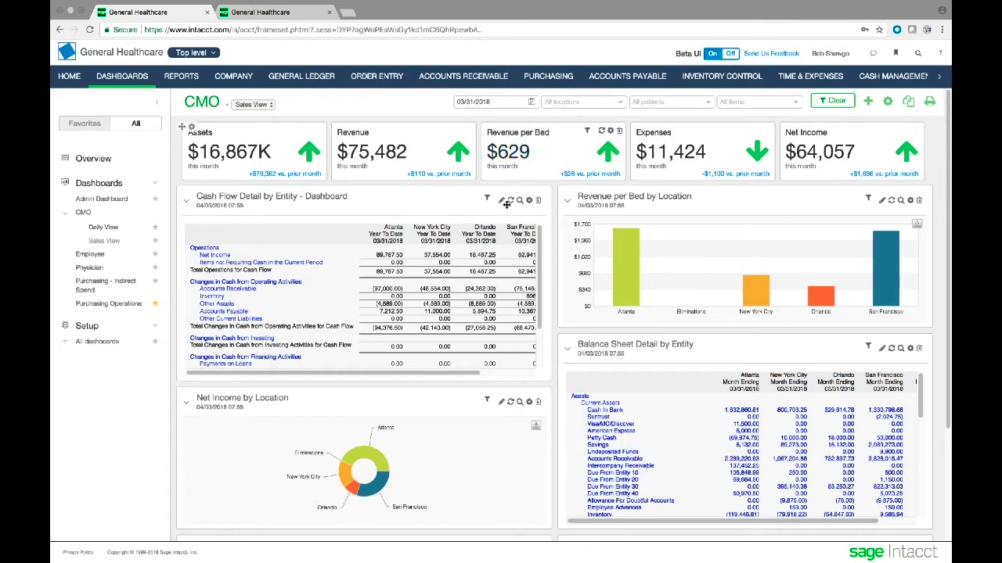
mouse_move(688, 158)
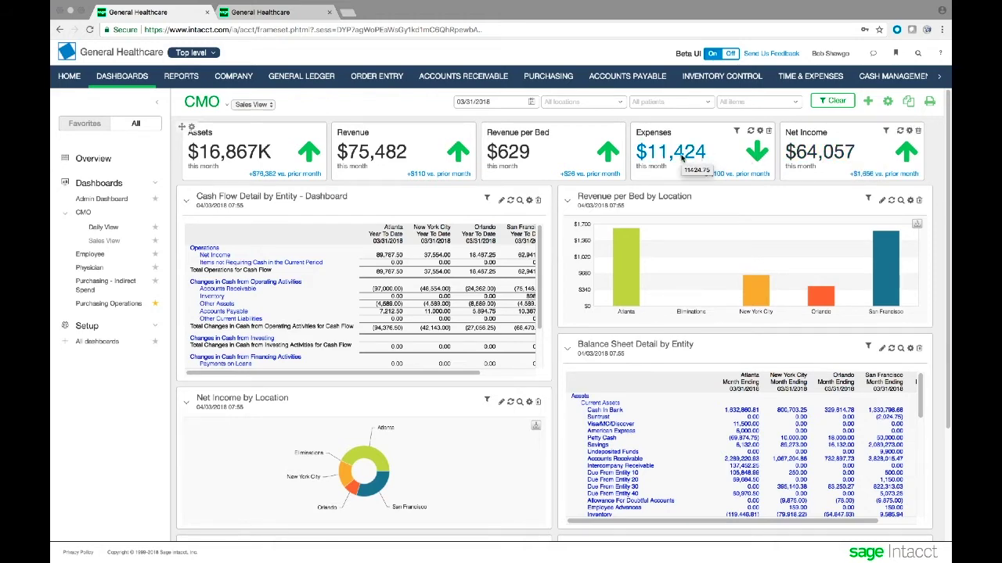
Step: Drill from the Expenses figure through Health Insurance 4,000 to the 500.00 debit journal entry
left_click(681, 159)
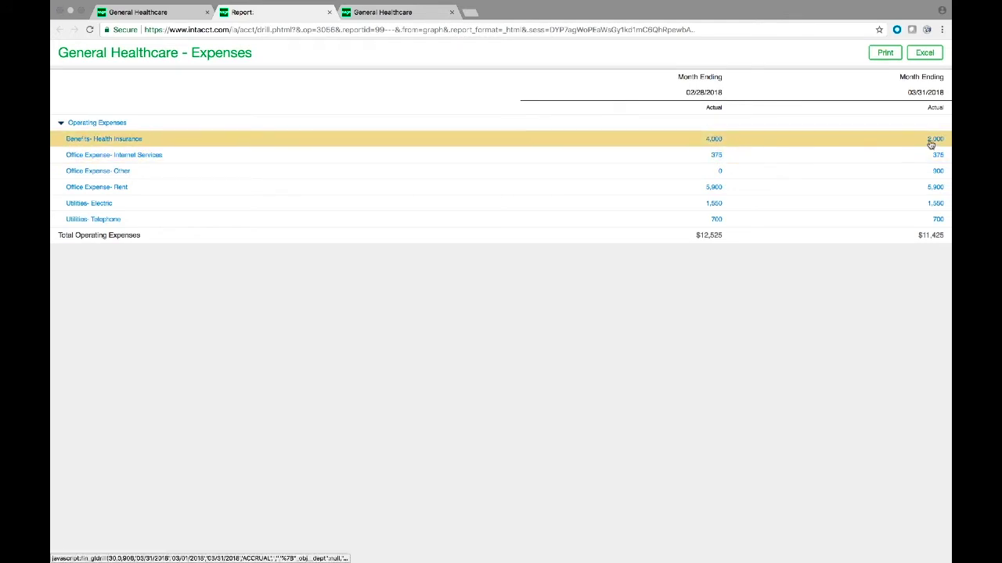
left_click(712, 139)
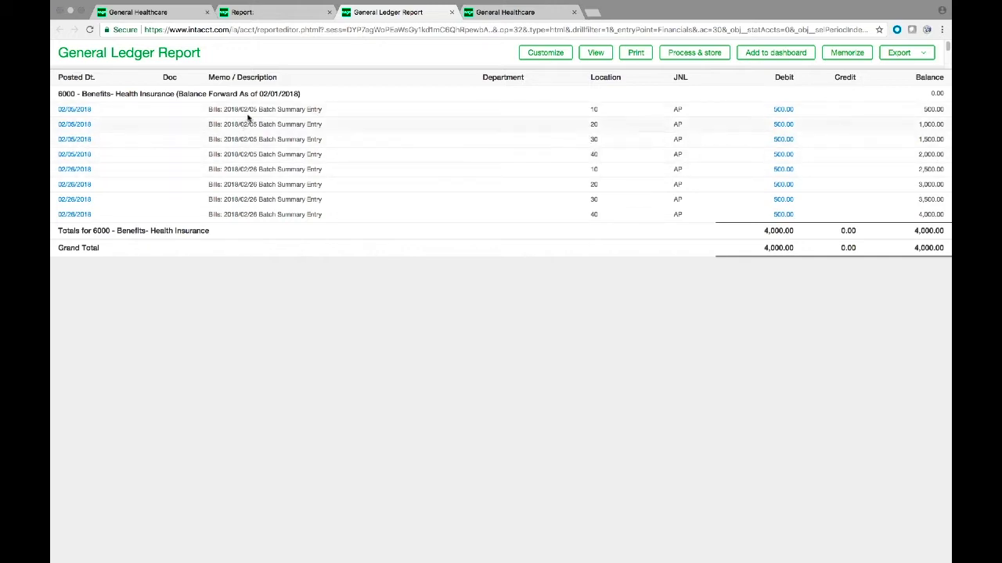
left_click(780, 113)
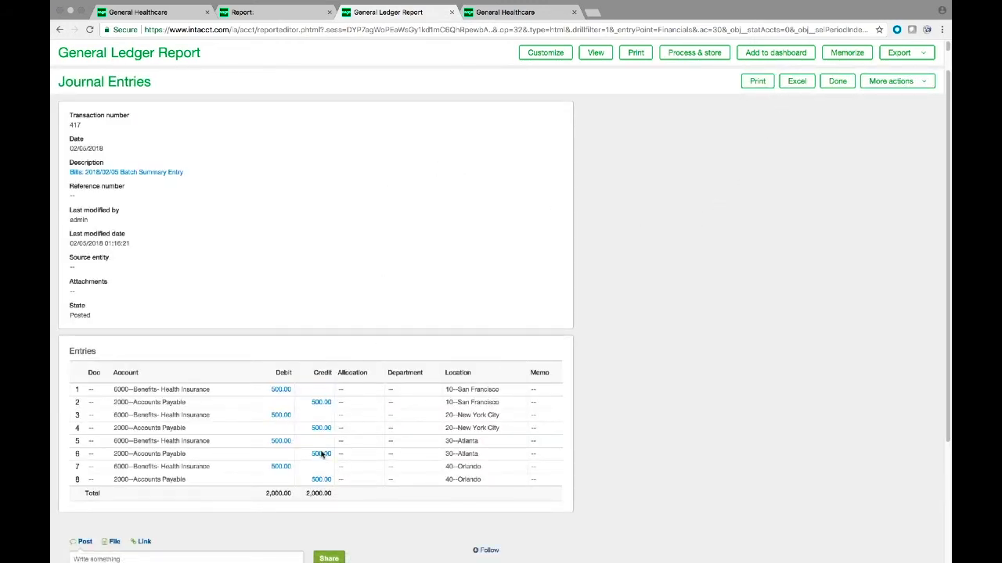
Step: View the journal entry's audit trail, then close it and the General Ledger Report
left_click(900, 83)
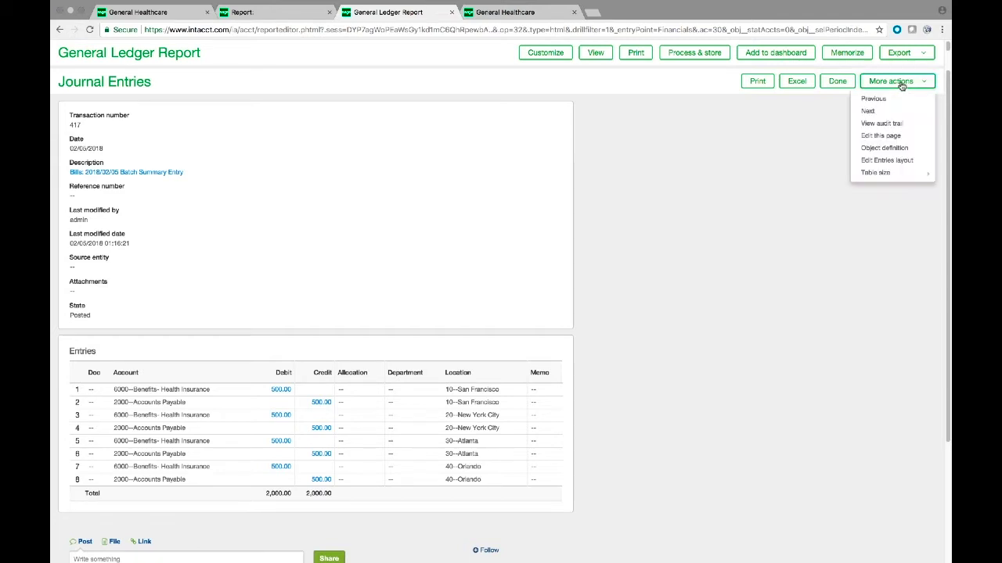
left_click(879, 125)
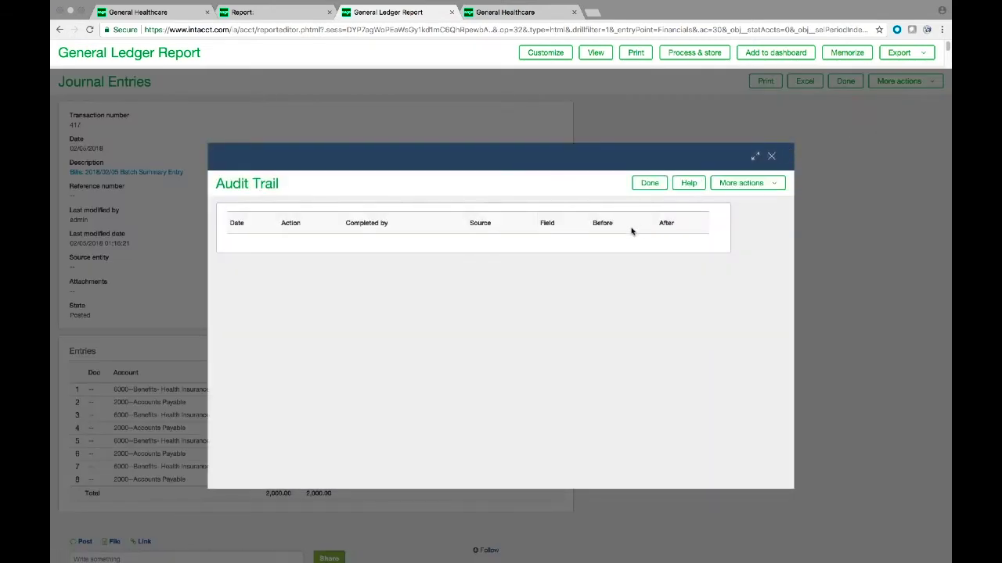
left_click(771, 158)
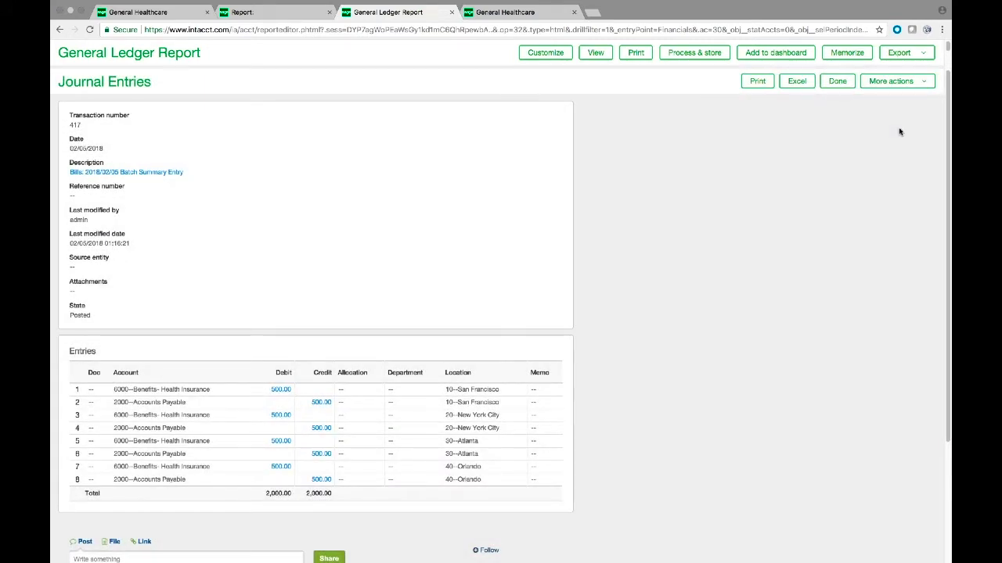
left_click(451, 13)
Step: Close the Expenses drill-down report and open the Admin Dashboard in the first session
left_click(330, 12)
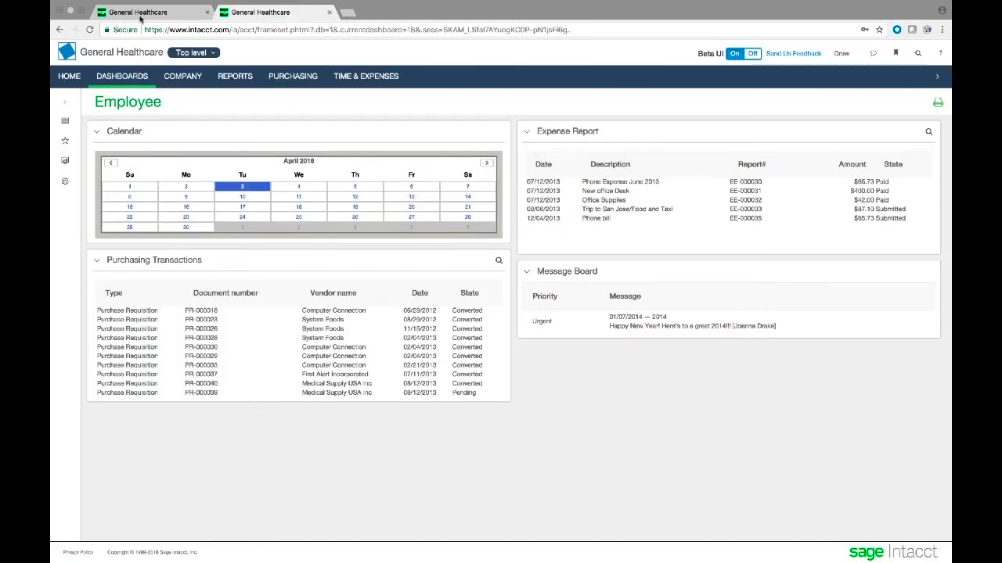
left_click(141, 13)
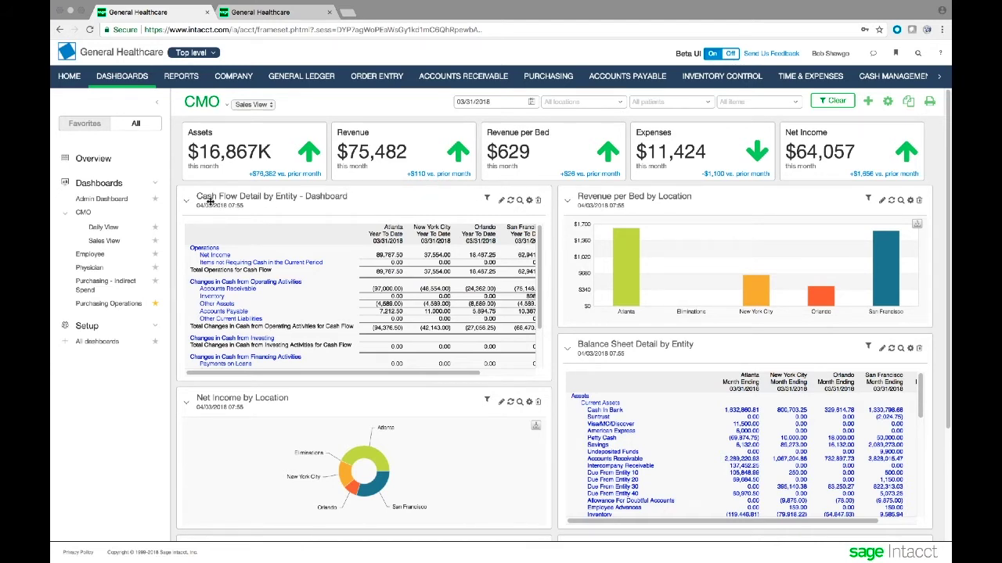
left_click(106, 201)
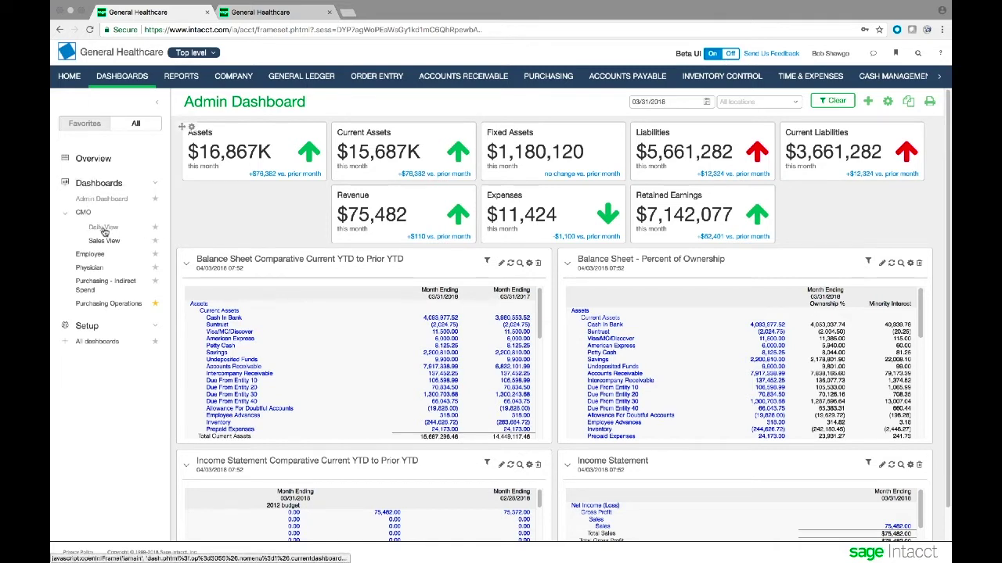
Step: Open the Physician dashboard and browse its Merck Manual panel and Revenue per Bed chart
left_click(92, 269)
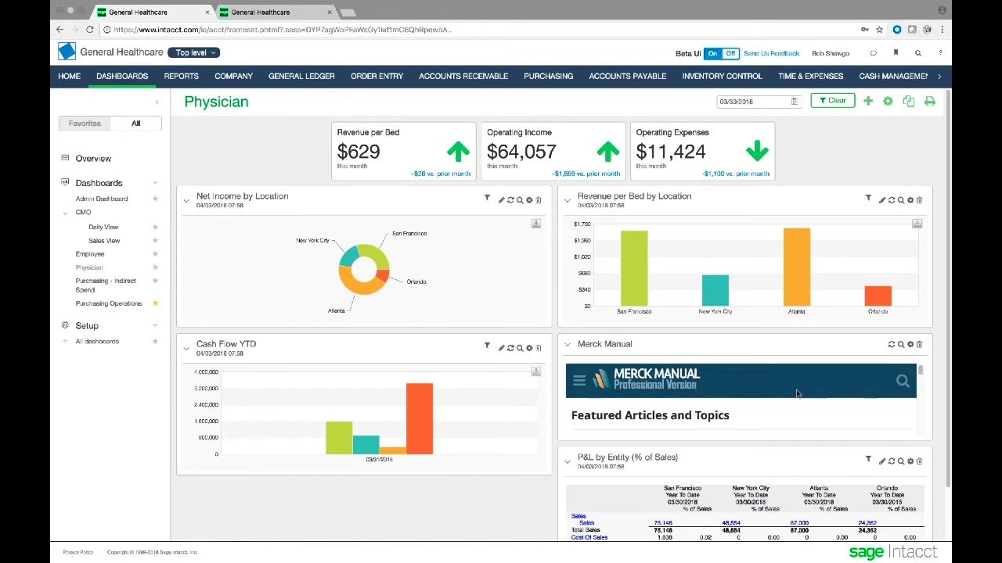
scroll(797, 394, "down", 1)
scroll(797, 394, "down", 1)
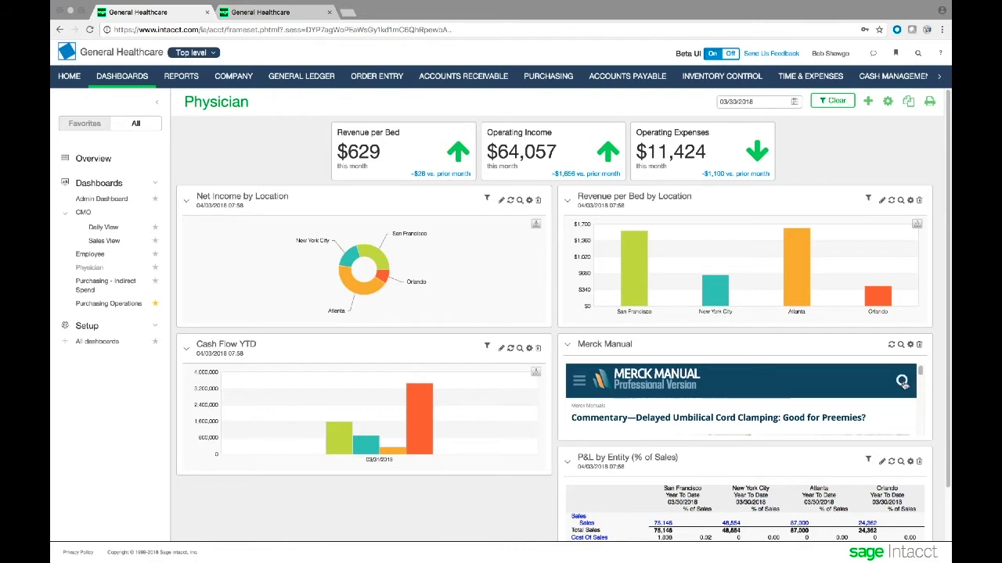
scroll(743, 395, "up", 2)
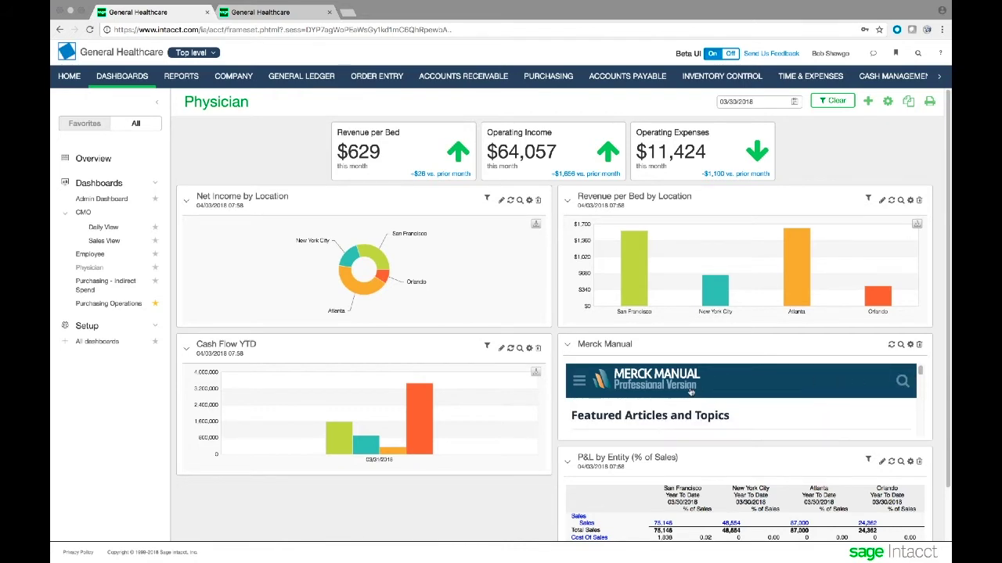
mouse_move(532, 396)
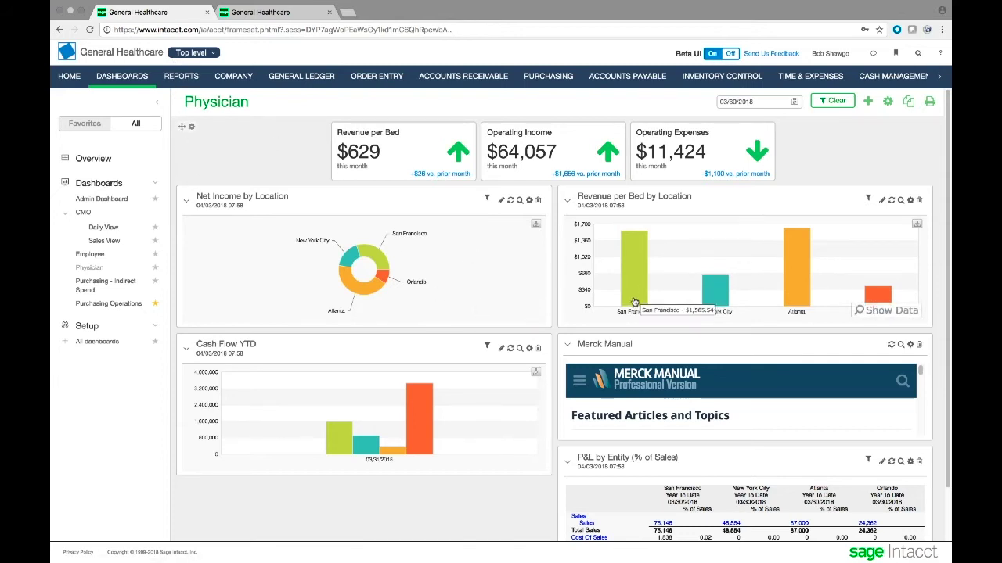
mouse_move(698, 295)
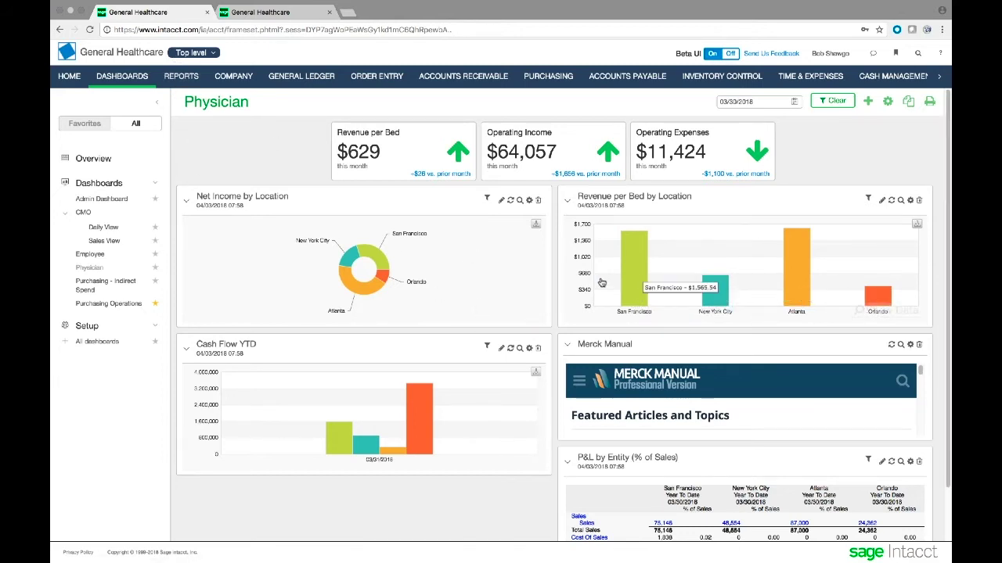
Step: From the CMO Sales View, expand the Cash Flow Detail by Entity widget into its full report
left_click(101, 242)
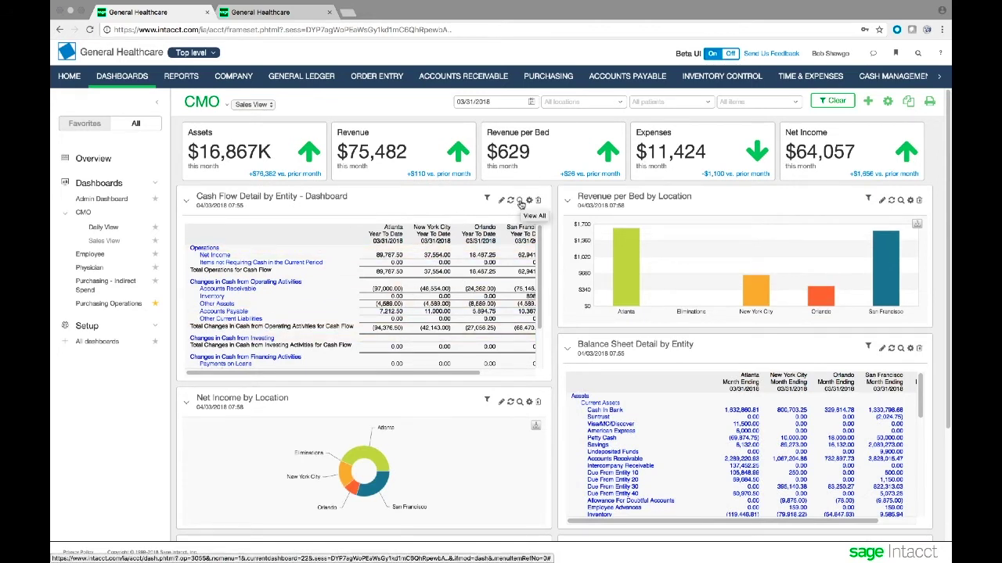
left_click(521, 204)
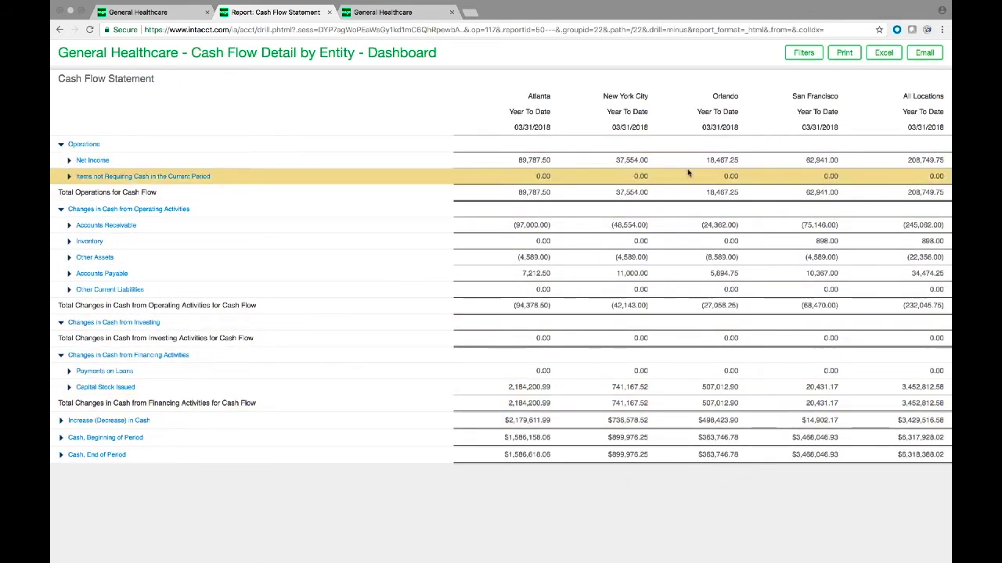
Step: Filter the Cash Flow Detail by Entity report to location 20--New York City and rerun it
left_click(804, 53)
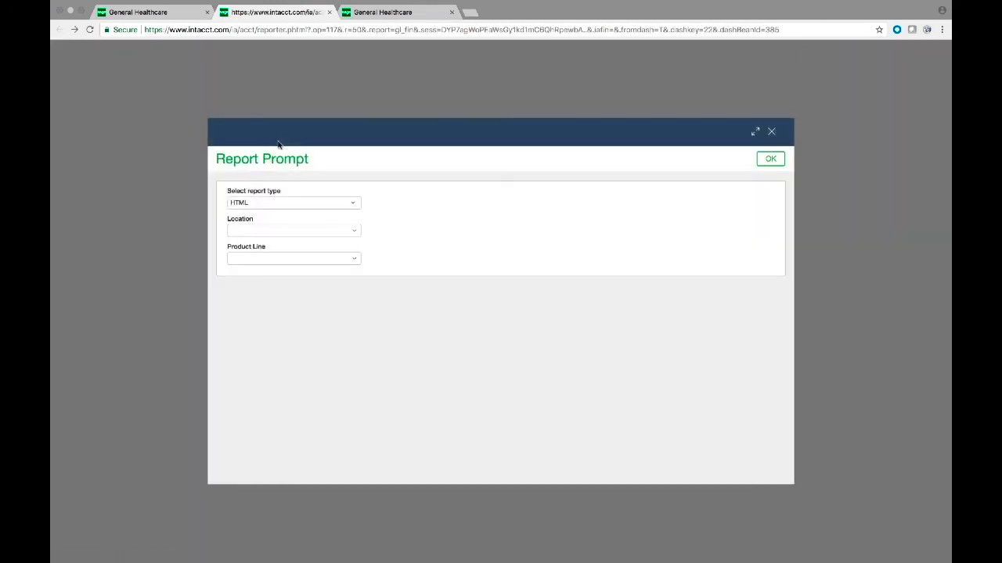
left_click(354, 234)
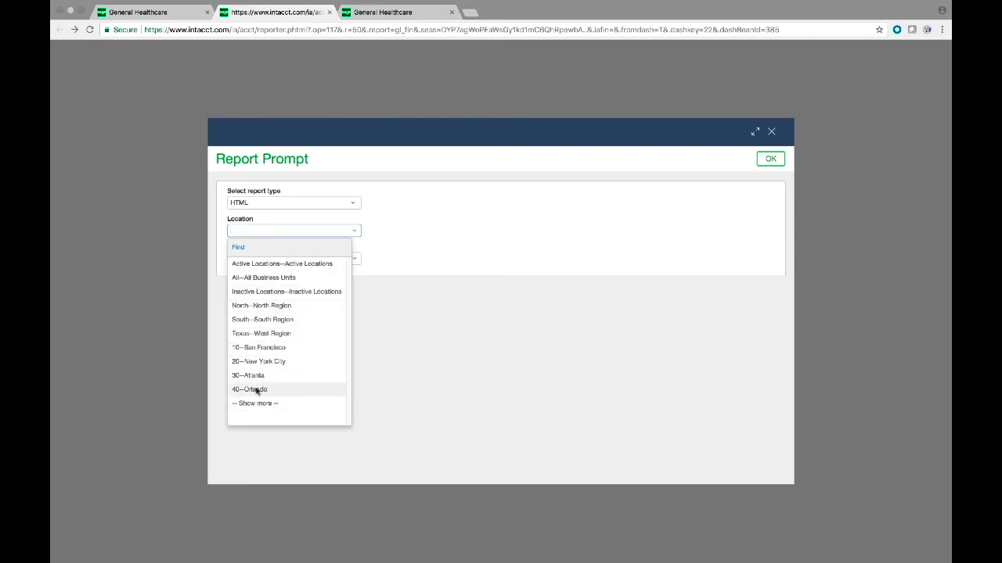
left_click(259, 362)
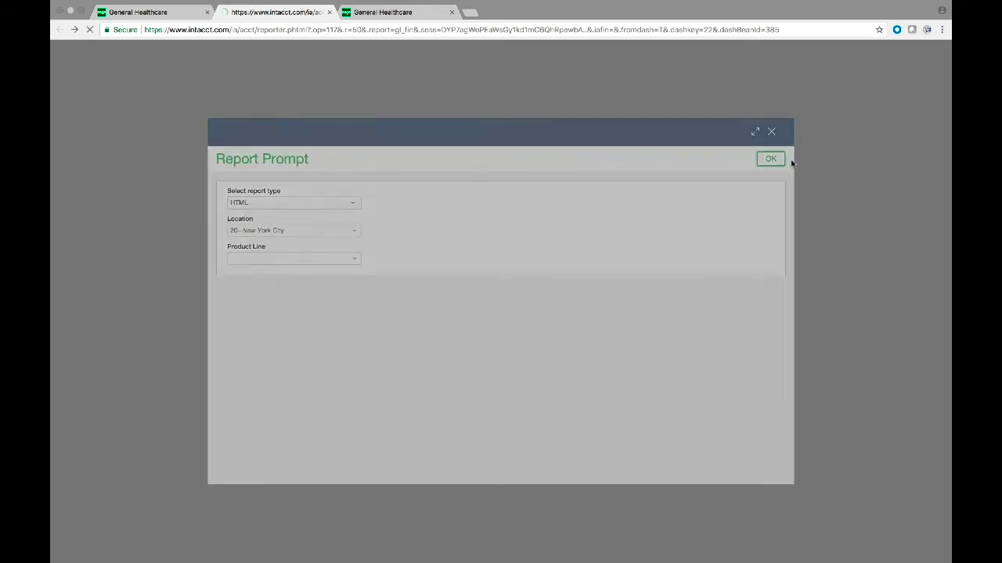
left_click(771, 159)
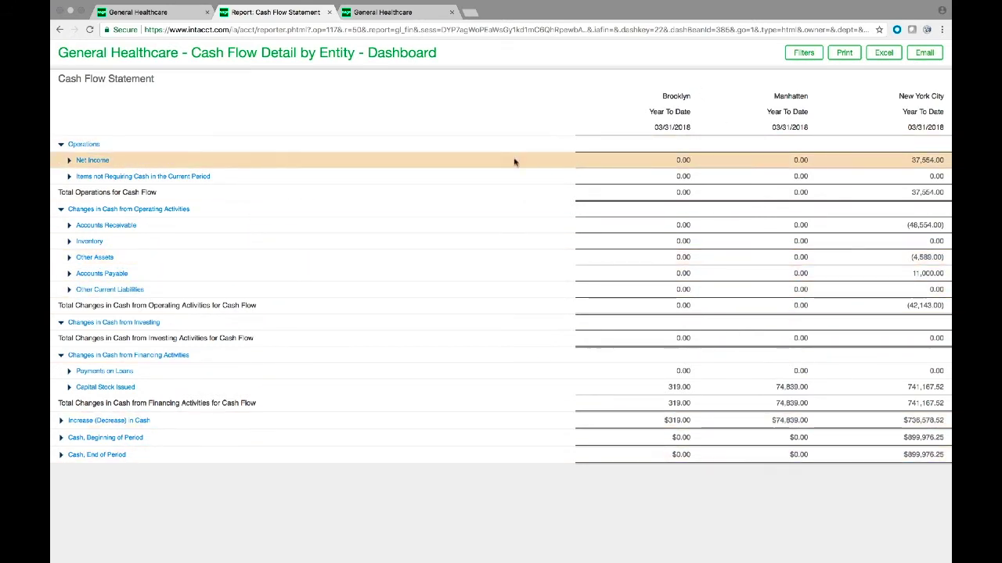
Step: Close the Cash Flow Statement report, browse the CMO dashboard widgets, and check the Collaborate feed
left_click(330, 12)
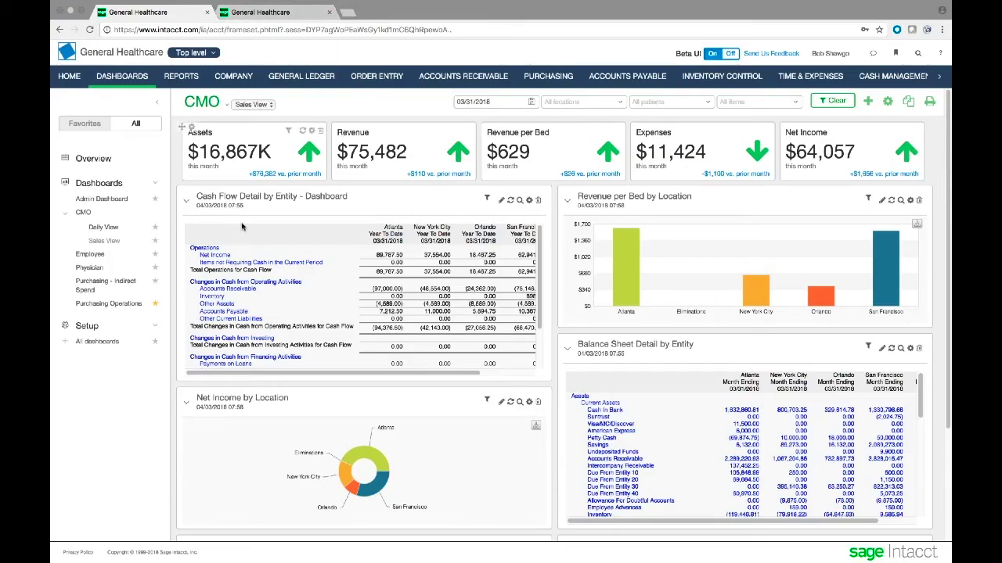
mouse_move(631, 298)
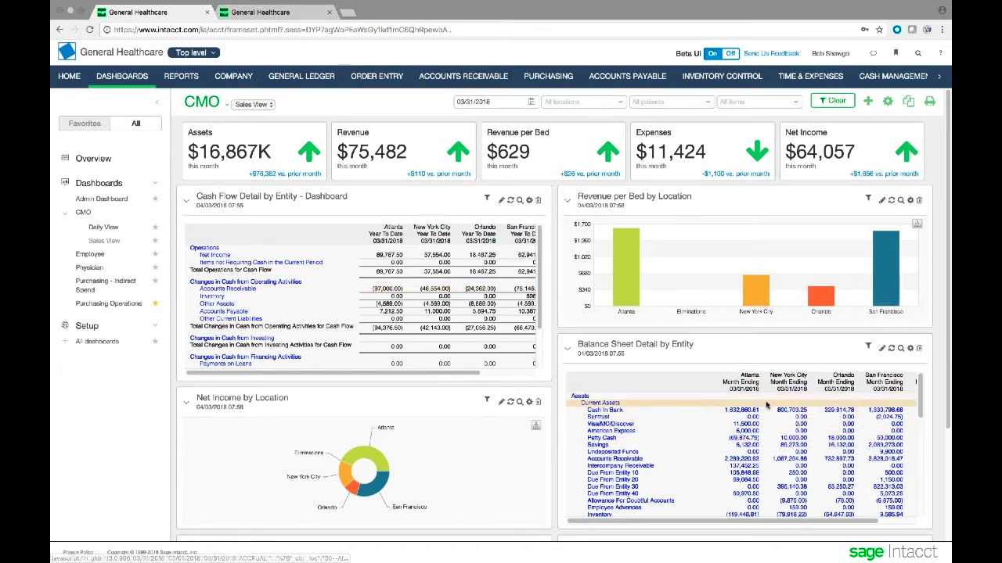
mouse_move(539, 464)
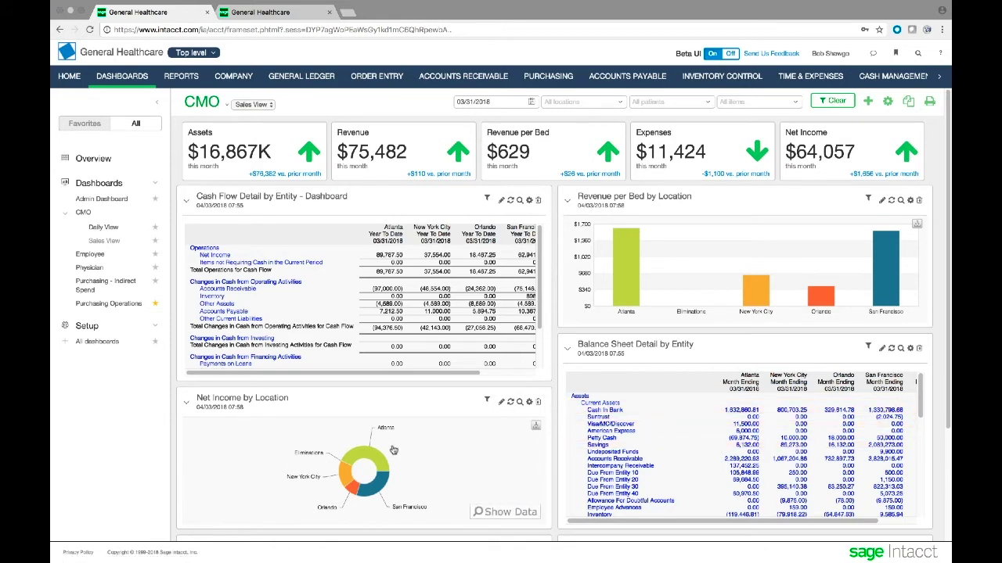
mouse_move(350, 453)
scroll(423, 446, "down", 3)
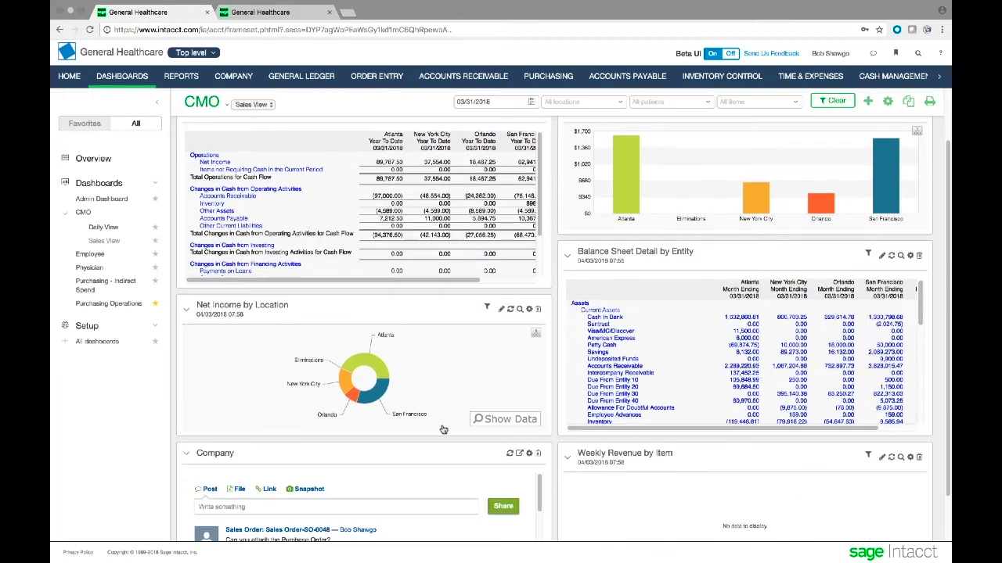
scroll(443, 430, "down", 2)
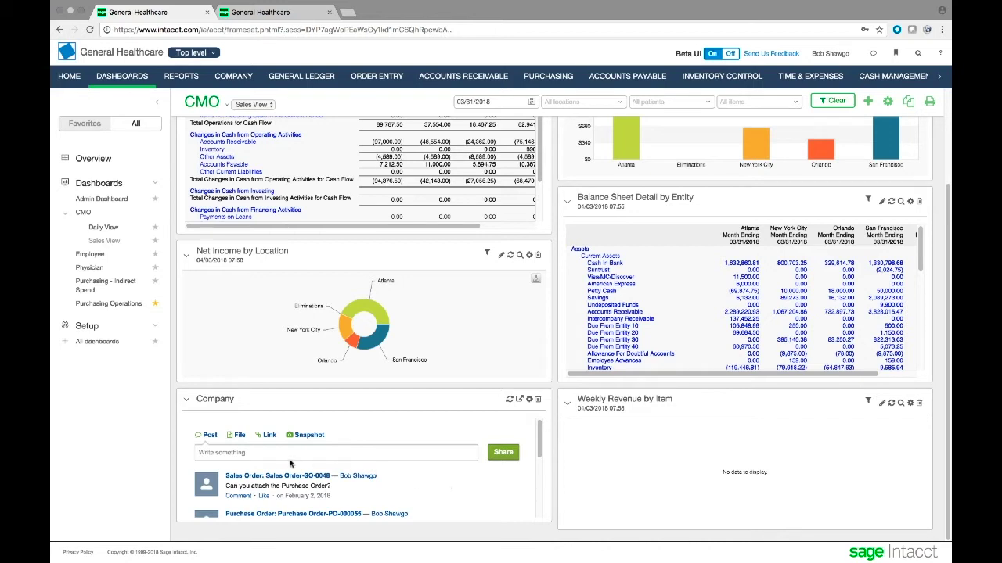
left_click(875, 55)
scroll(444, 466, "up", 2)
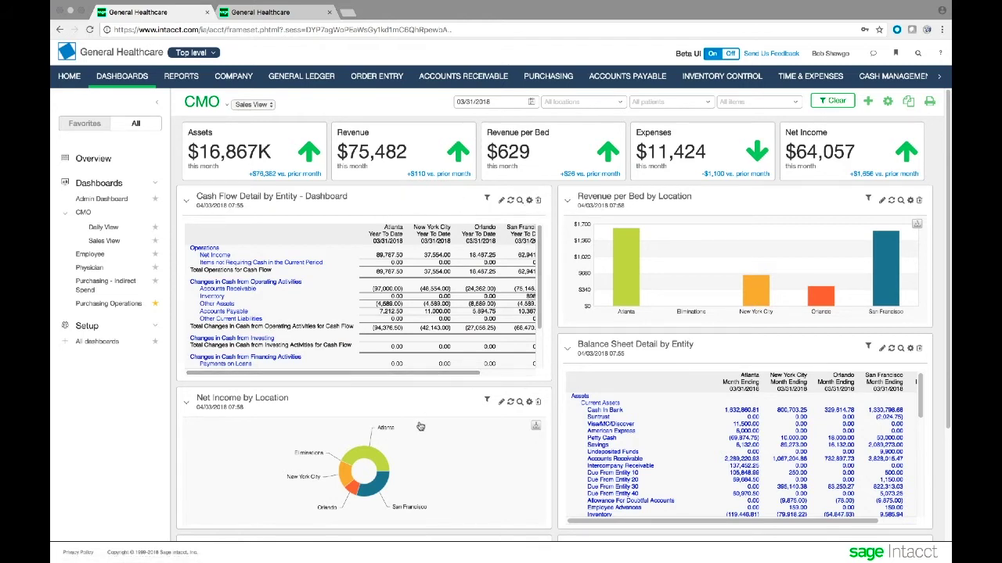
Step: Go to REPORTS and scan the Balance Sheet, Cash Flow Statement and Income Statement listings
left_click(182, 77)
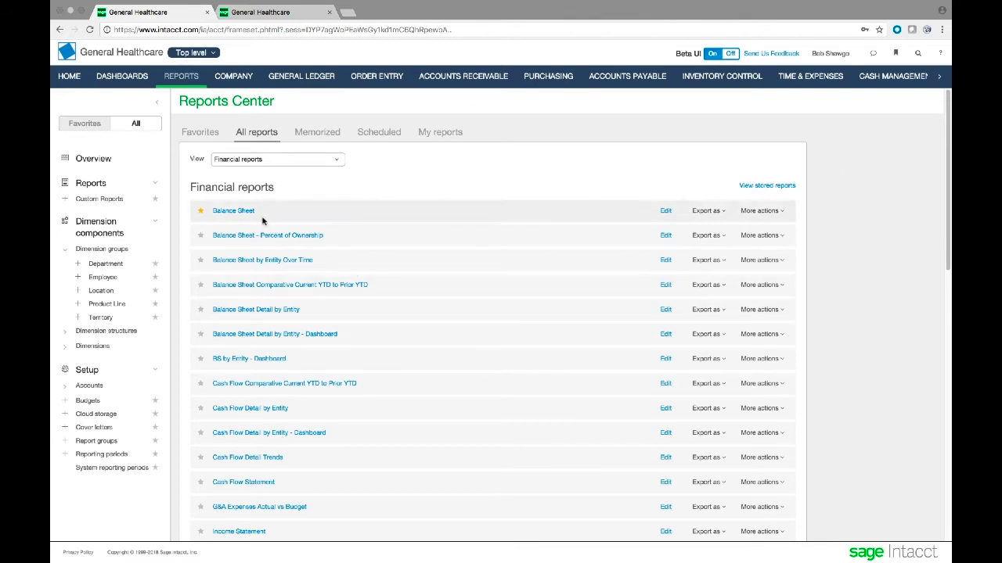
scroll(335, 416, "down", 5)
scroll(332, 407, "up", 5)
Step: Switch the Reports Center View to Accounts Payable reports, then reopen the View category list
left_click(335, 160)
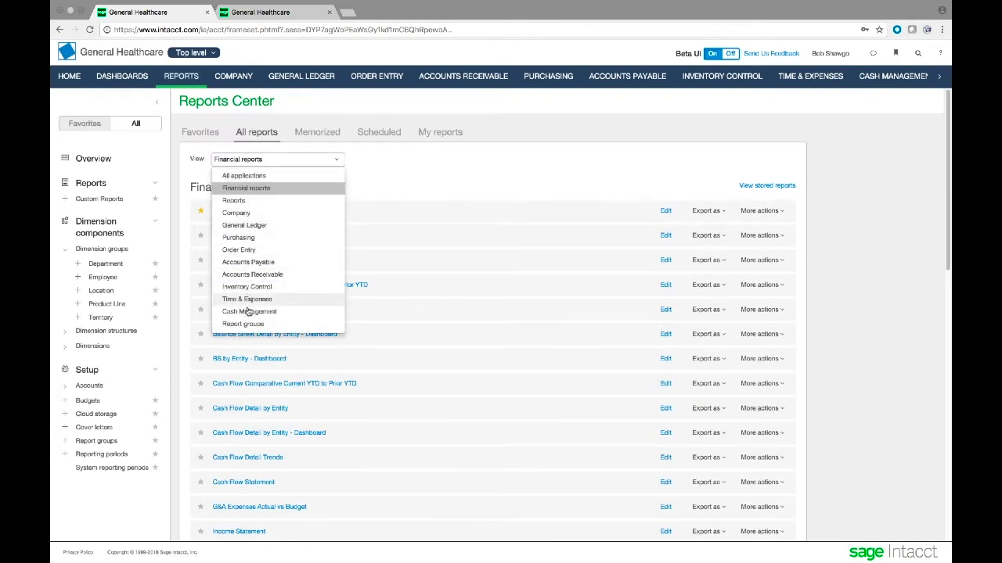
left_click(248, 263)
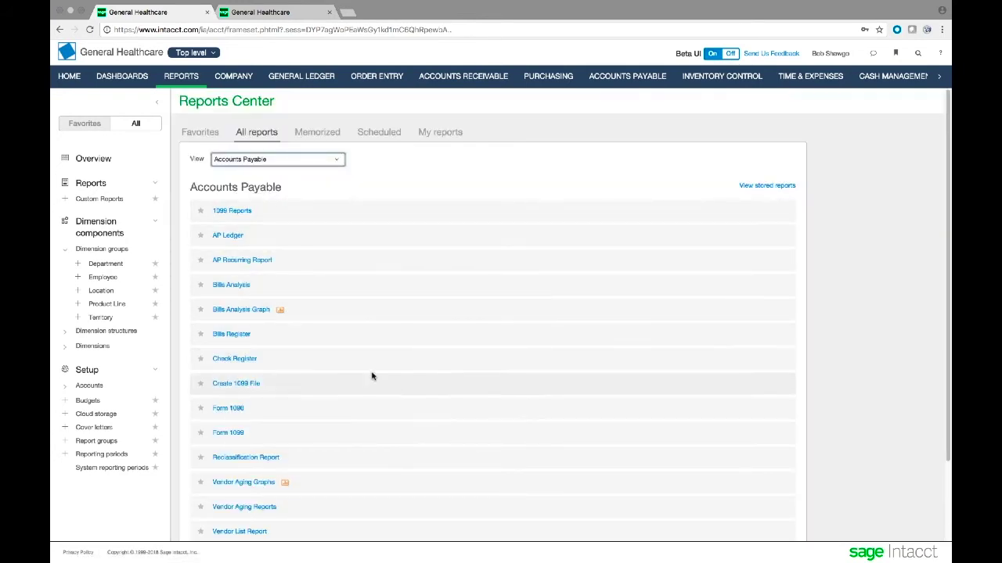
scroll(373, 372, "down", 3)
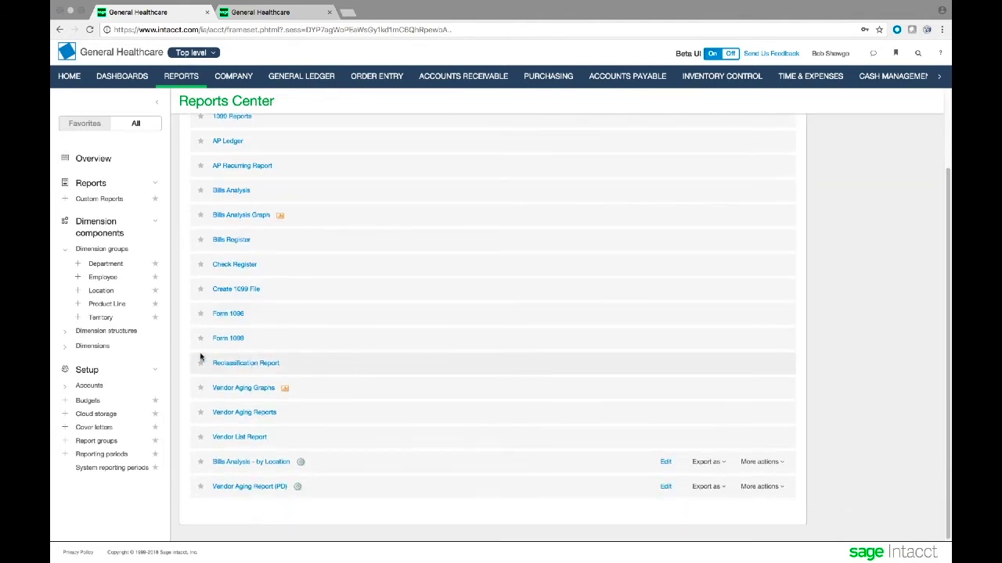
scroll(337, 438, "up", 3)
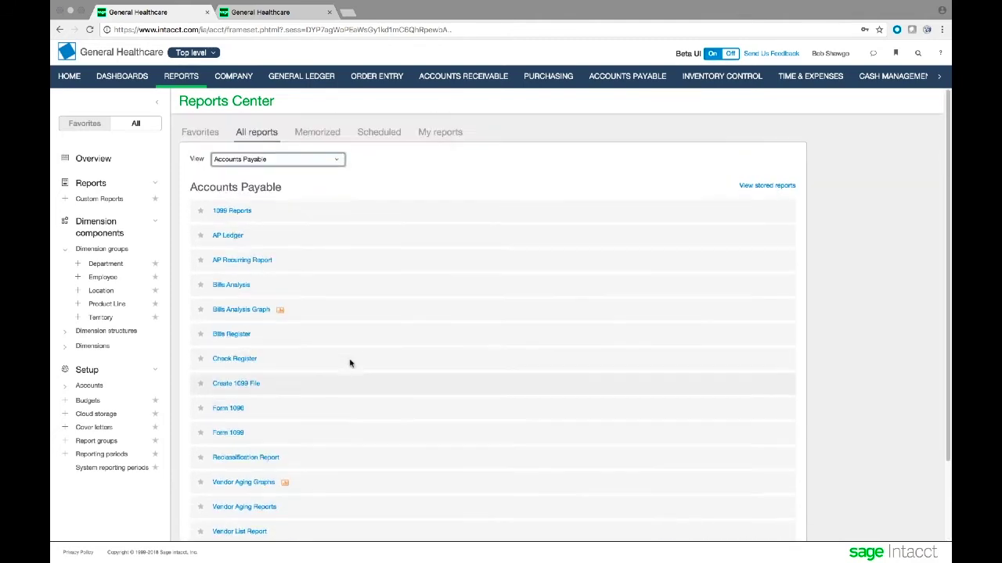
left_click(340, 161)
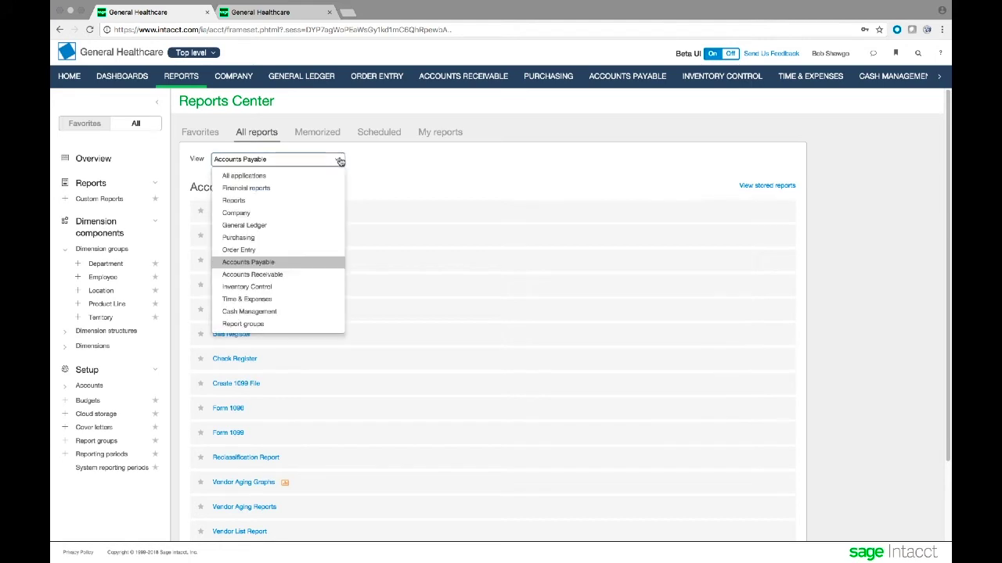
Step: Return to Financial reports, star Balance Sheet - Percent of Ownership, and show only Favorites
left_click(250, 189)
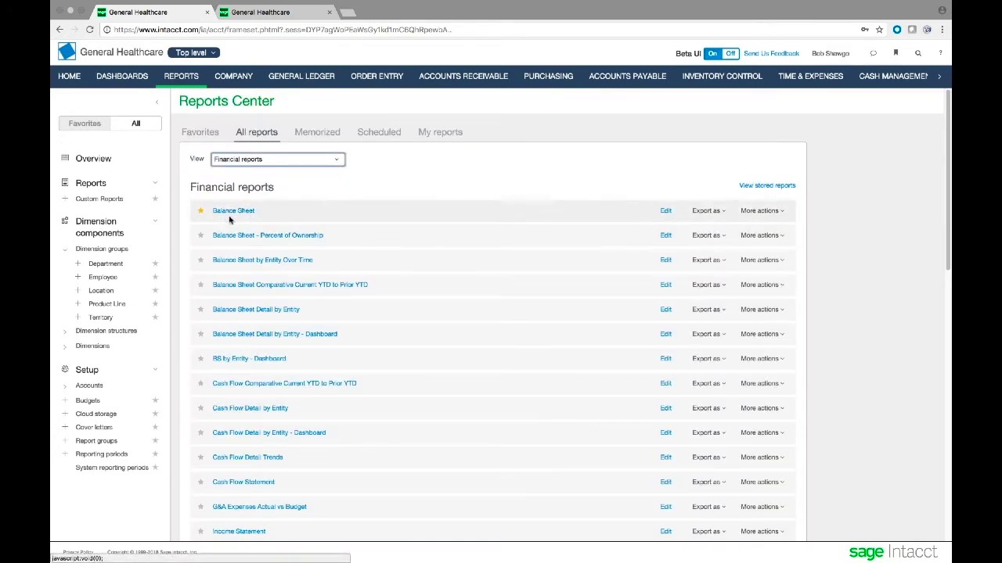
left_click(200, 234)
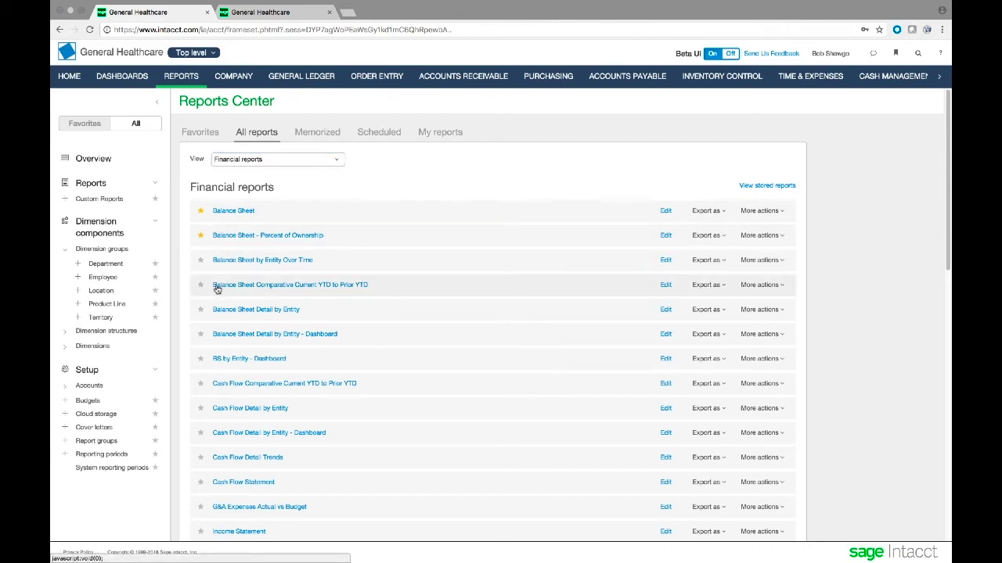
left_click(207, 134)
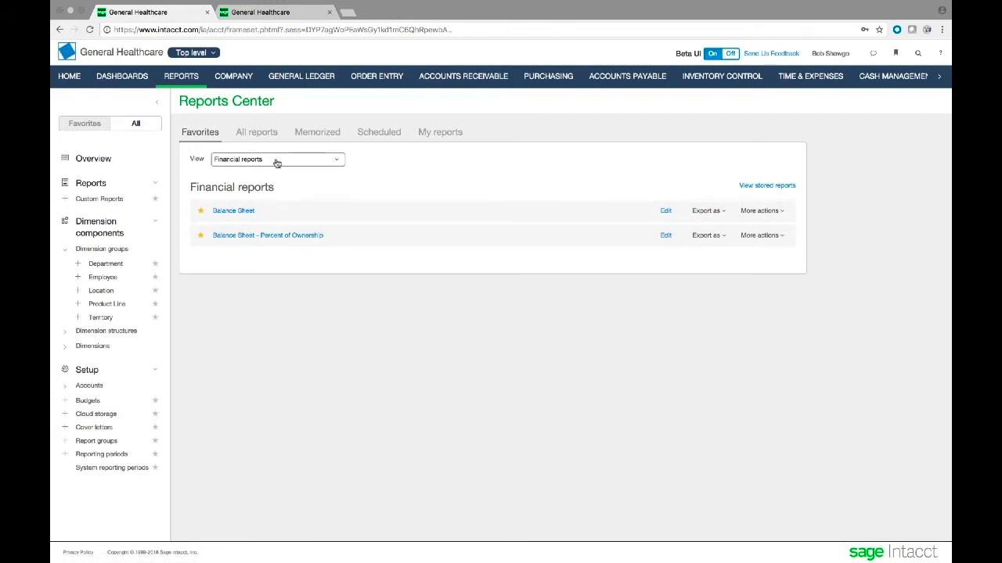
Step: Show All reports, view All applications, then narrow the View back to Financial reports
left_click(262, 134)
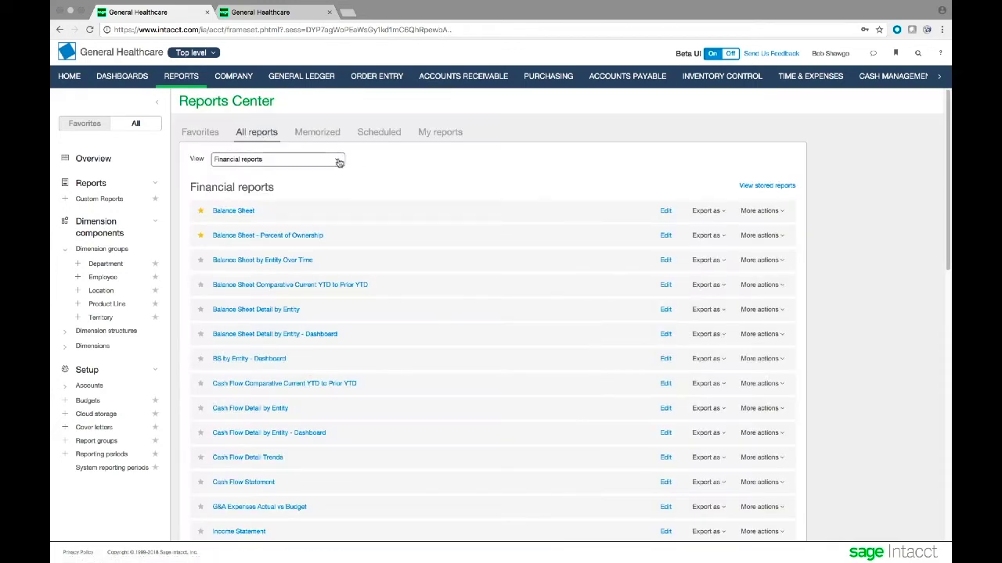
left_click(335, 161)
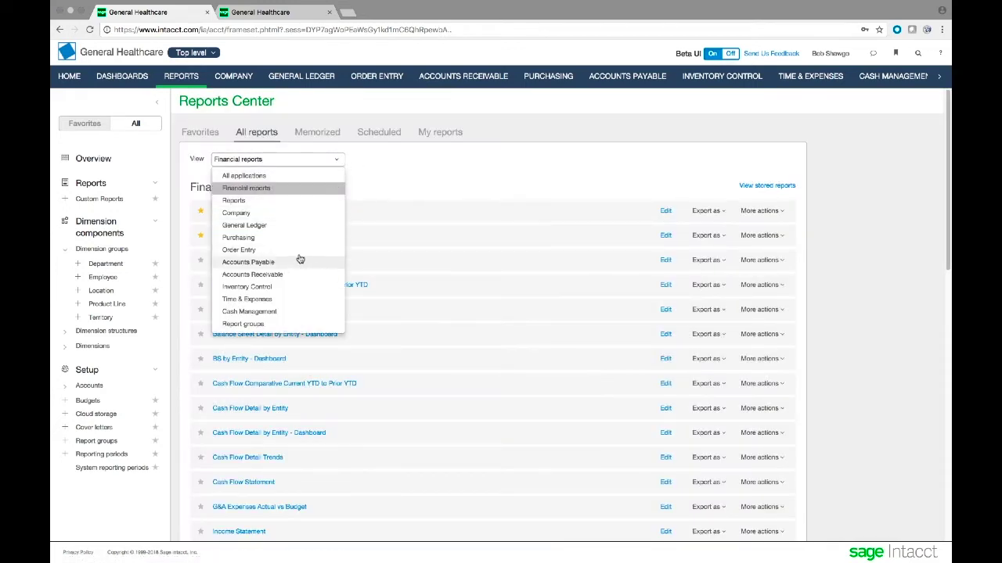
left_click(243, 177)
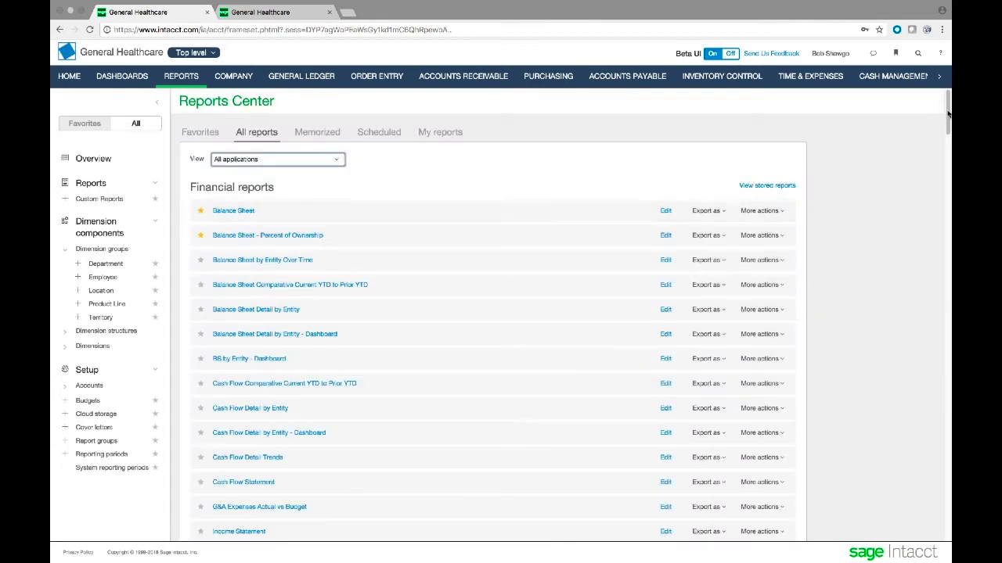
mouse_move(947, 114)
left_mouse_down()
mouse_move(949, 526)
mouse_move(949, 106)
left_mouse_up()
left_click(338, 160)
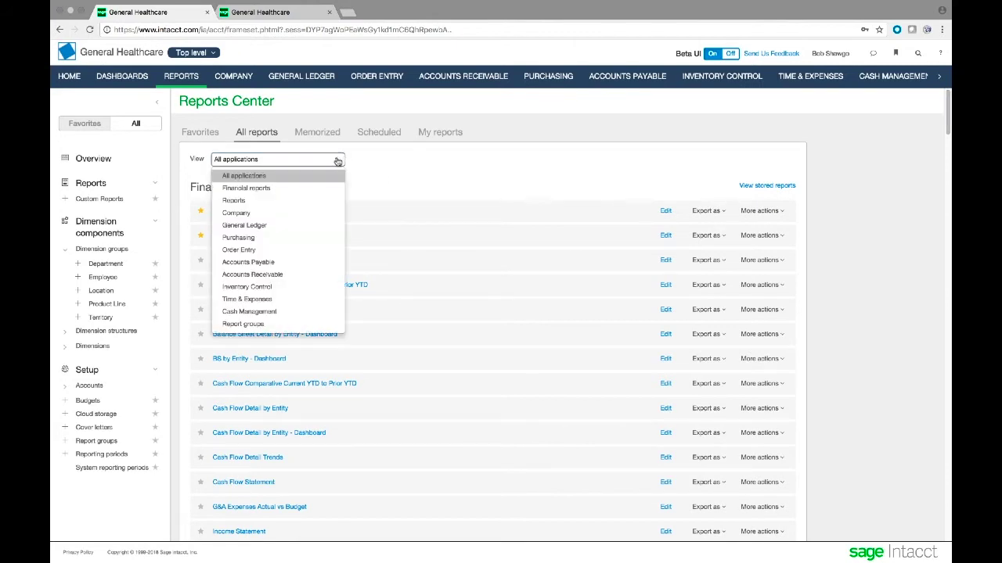
left_click(299, 189)
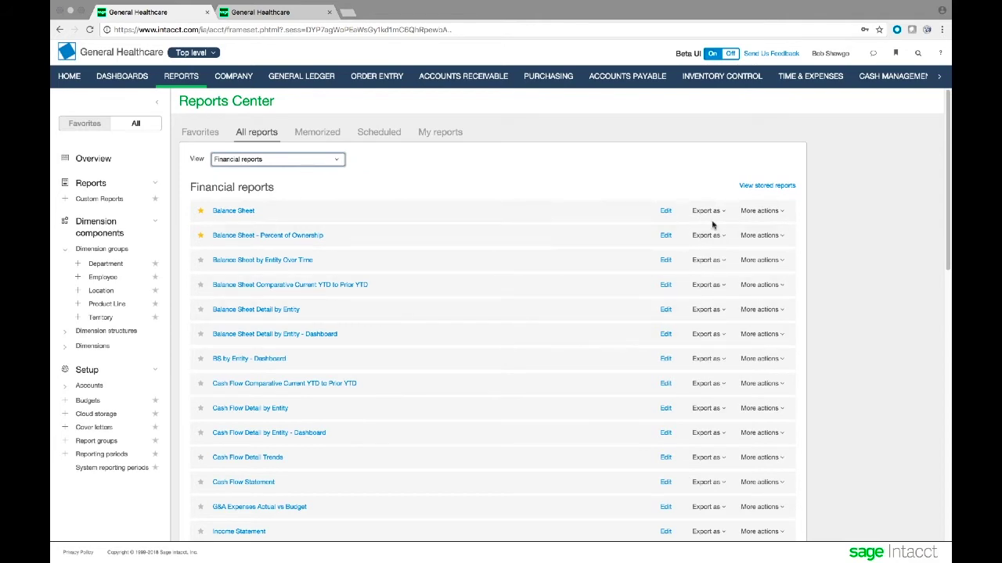
left_click(781, 212)
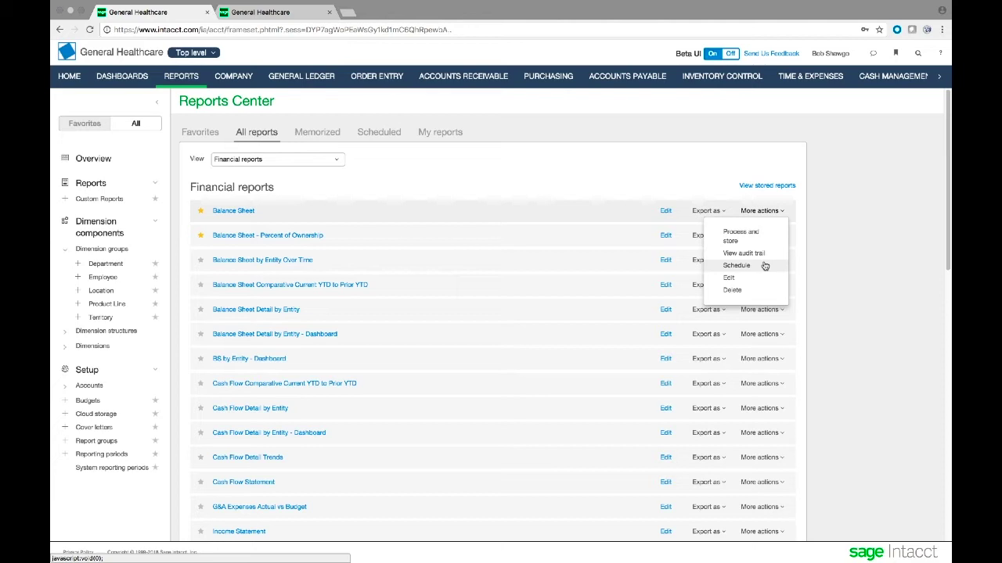
left_click(781, 210)
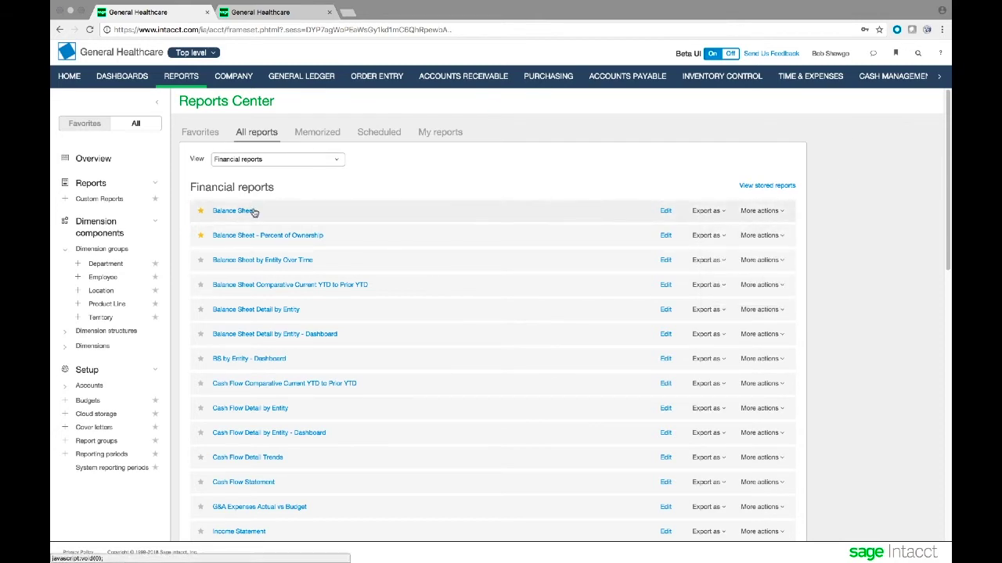
Step: Check the Balance Sheet's Export as formats, then open Balance Sheet in the Financial Report Writer
left_click(666, 212)
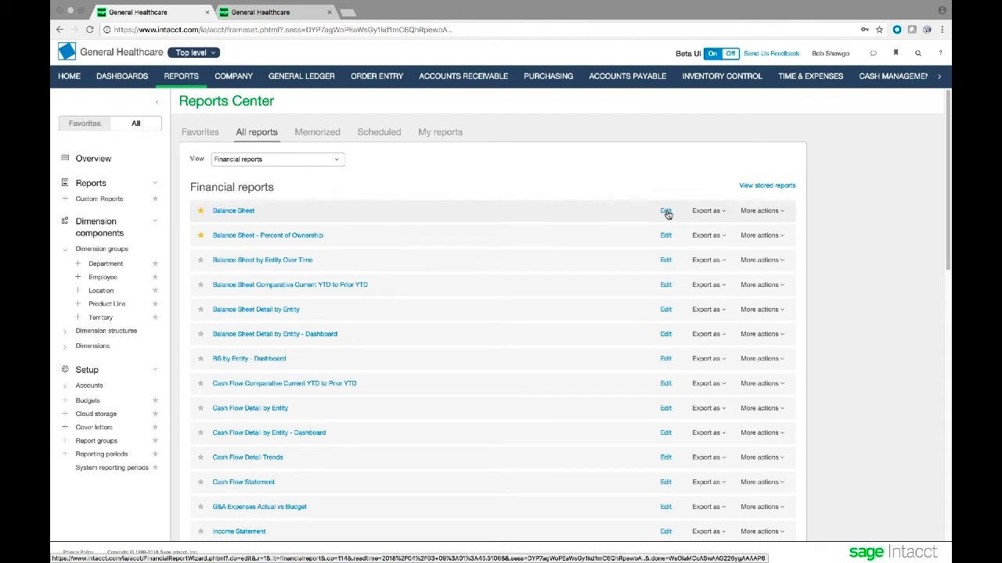
left_click(707, 211)
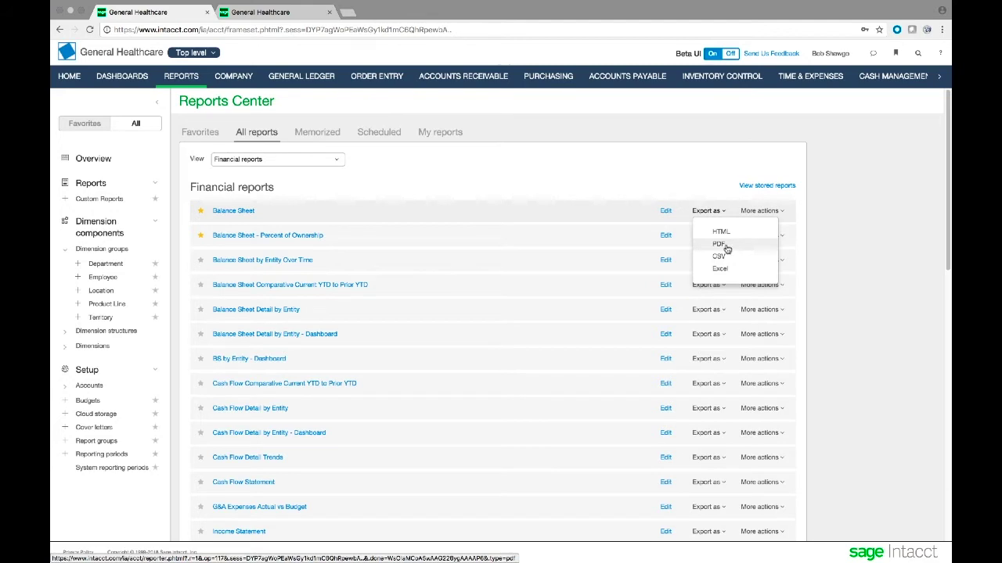
left_click(664, 213)
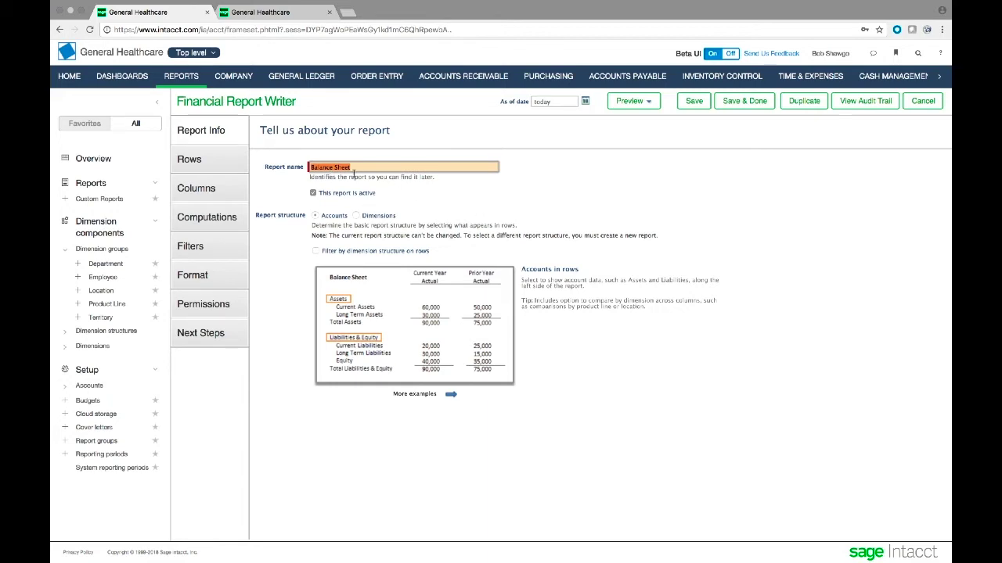
Step: Duplicate the Balance Sheet report under the name 'My Balance Sheet 2'
left_click(805, 102)
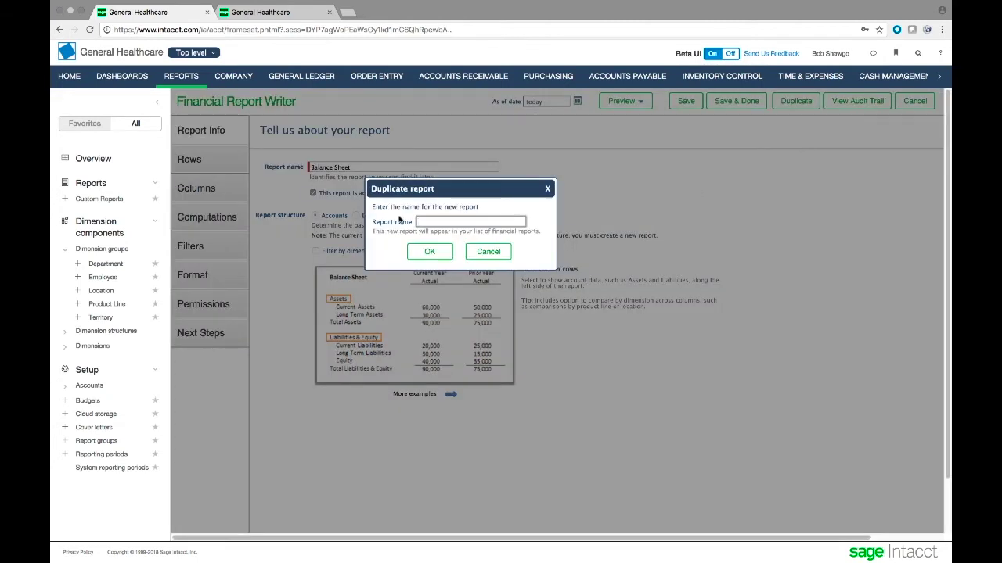
type("My Balance Sheet 2")
left_click(427, 253)
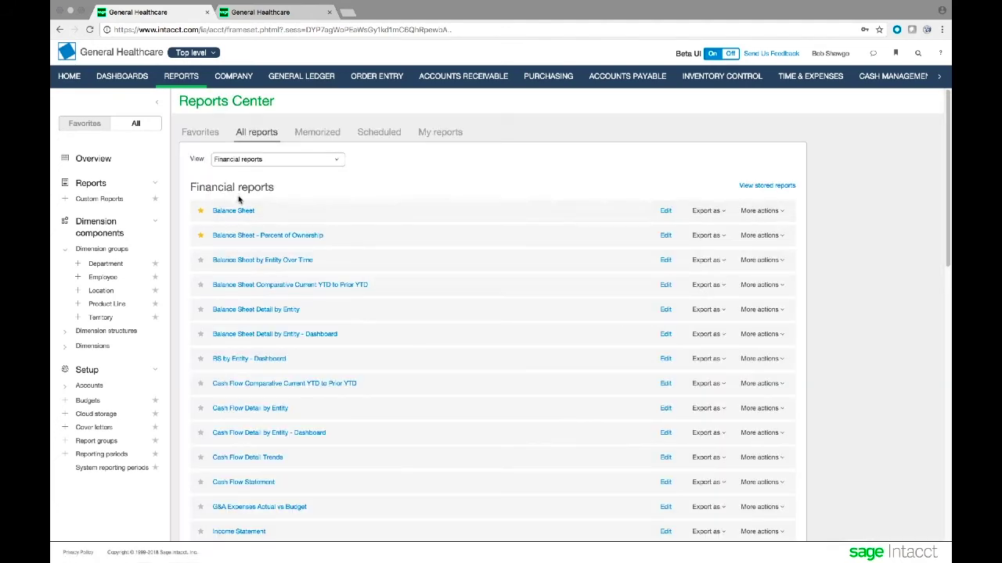
scroll(257, 369, "down", 15)
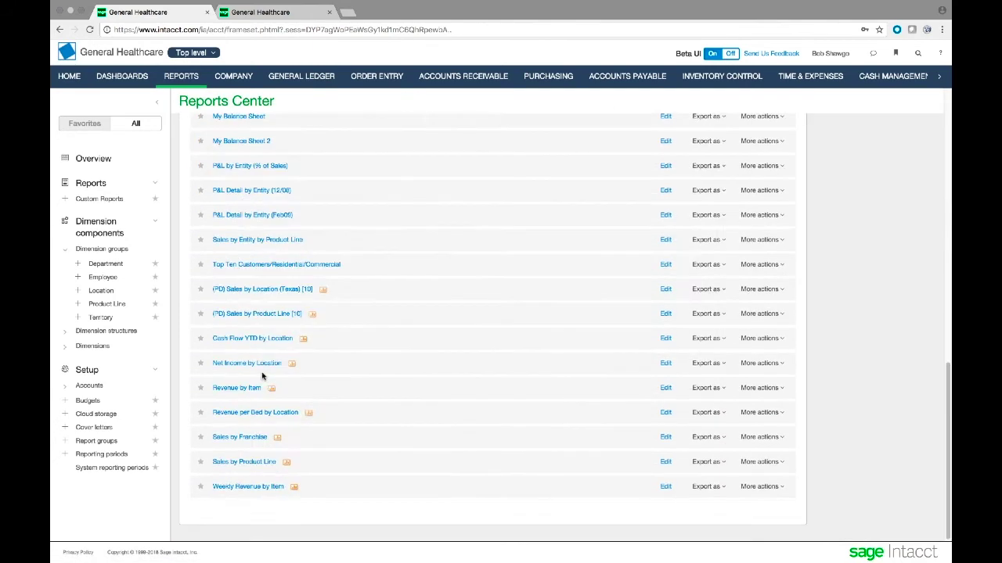
scroll(239, 206, "up", 3)
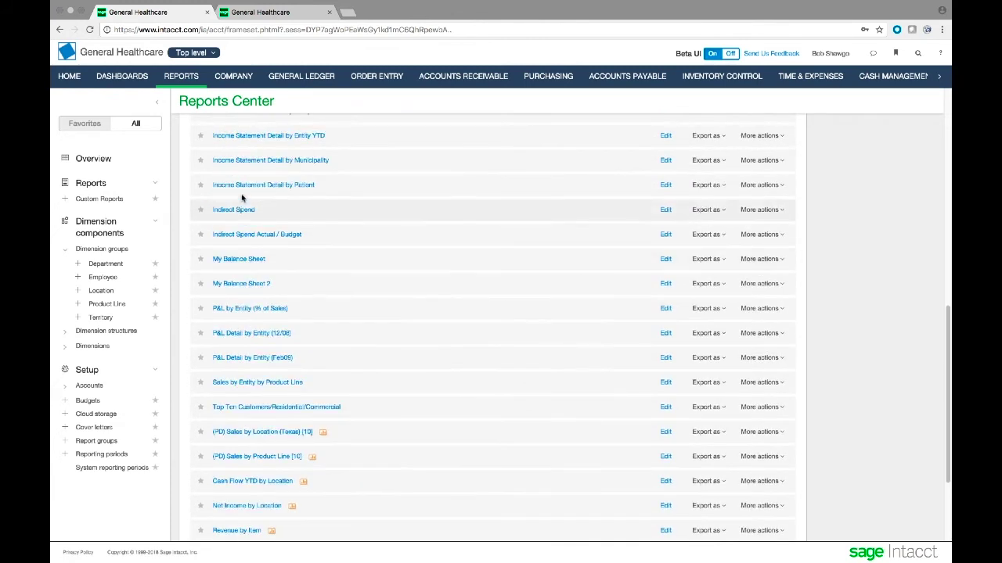
left_click(240, 284)
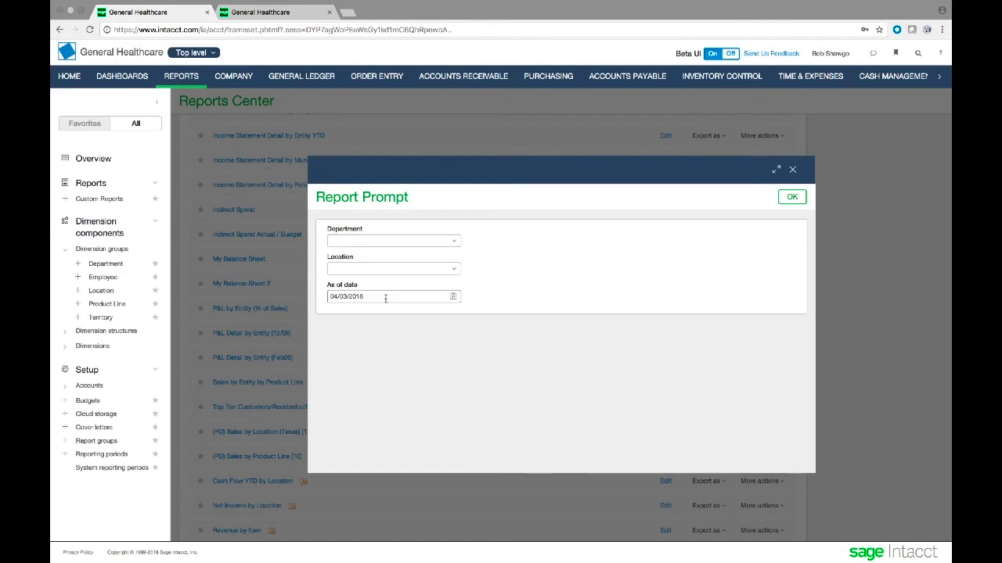
left_click(792, 197)
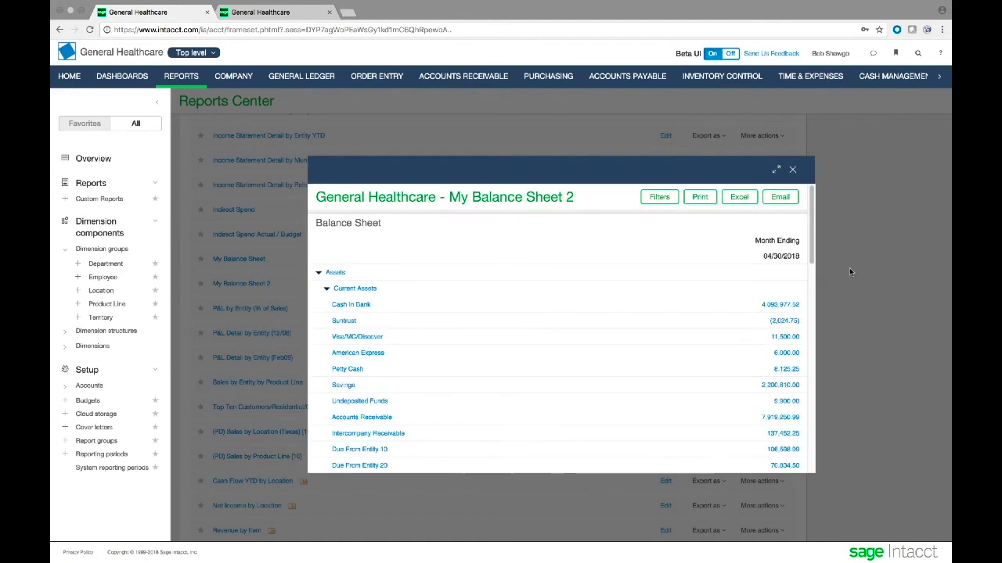
scroll(686, 339, "down", 3)
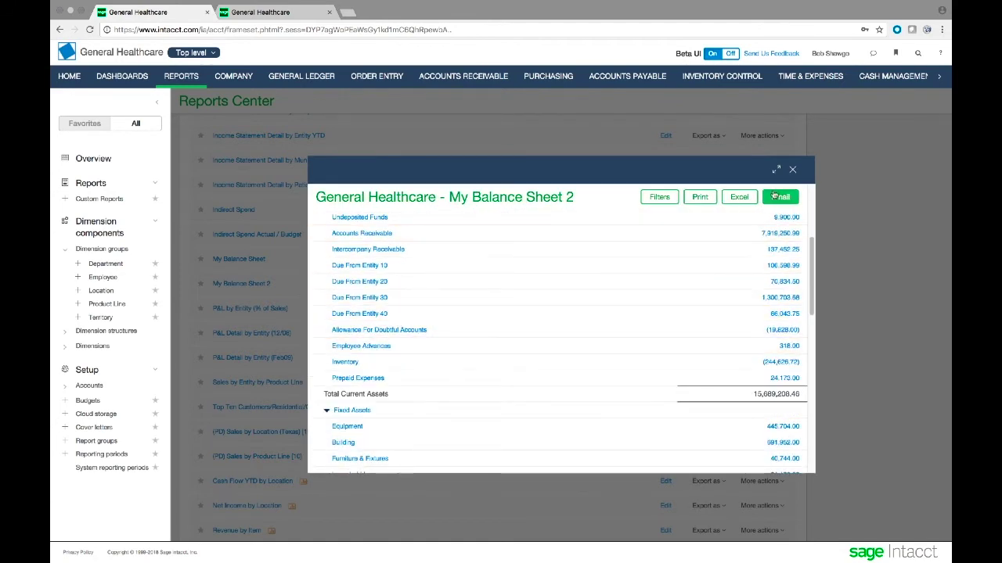
left_click(792, 170)
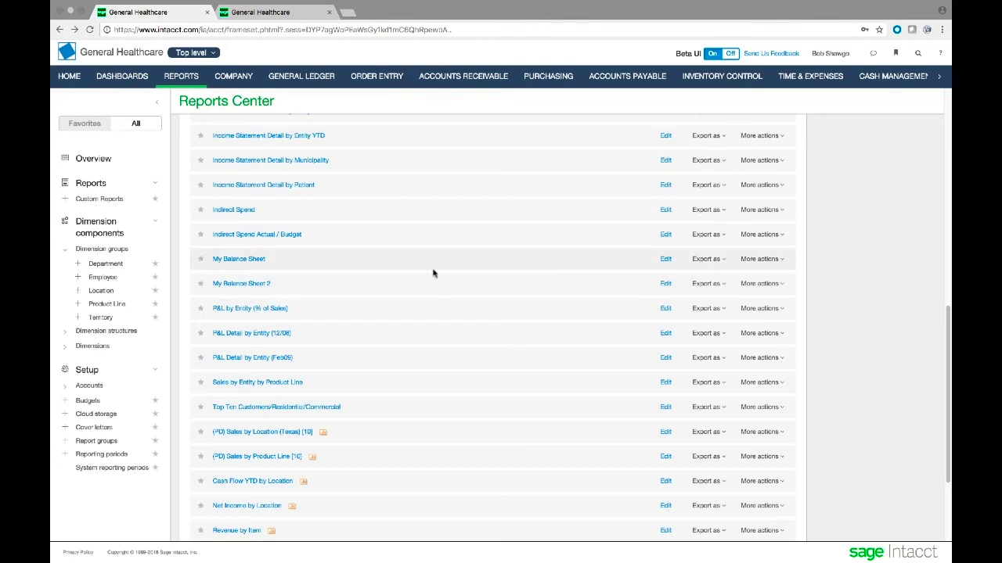
Step: Edit My Balance Sheet 2, review its Columns and Rows, and open the Actual column settings
left_click(666, 284)
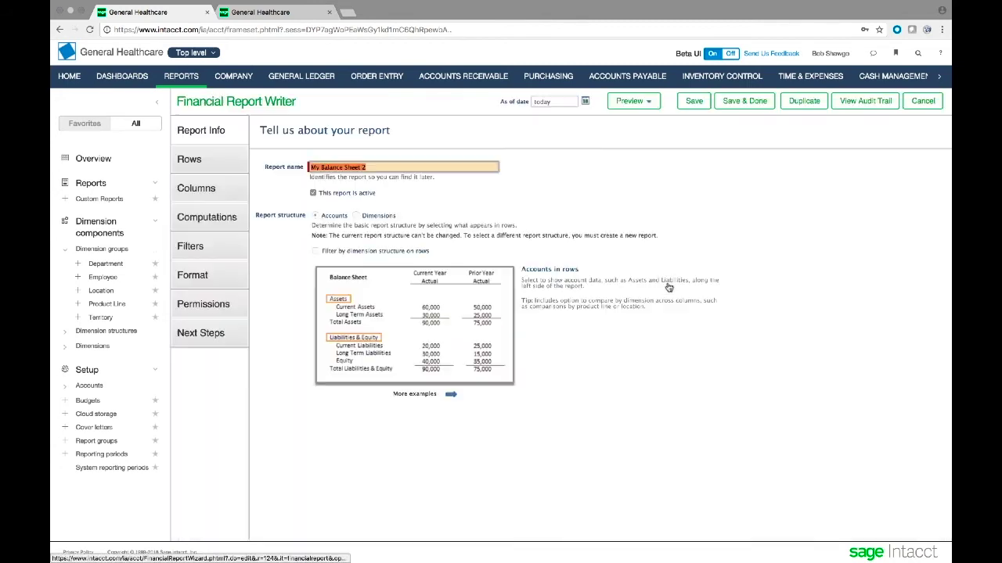
left_click(195, 188)
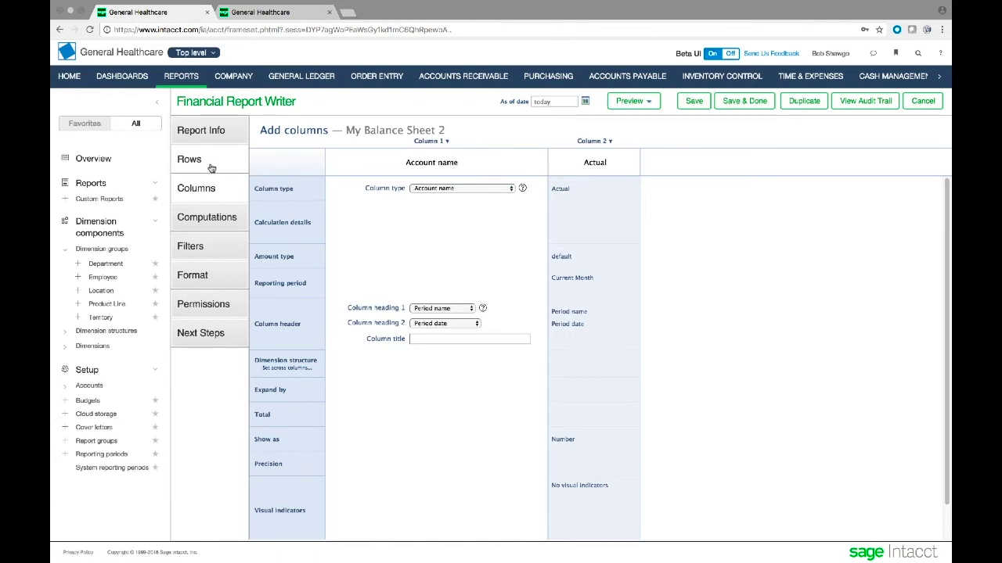
left_click(210, 168)
left_click(287, 201)
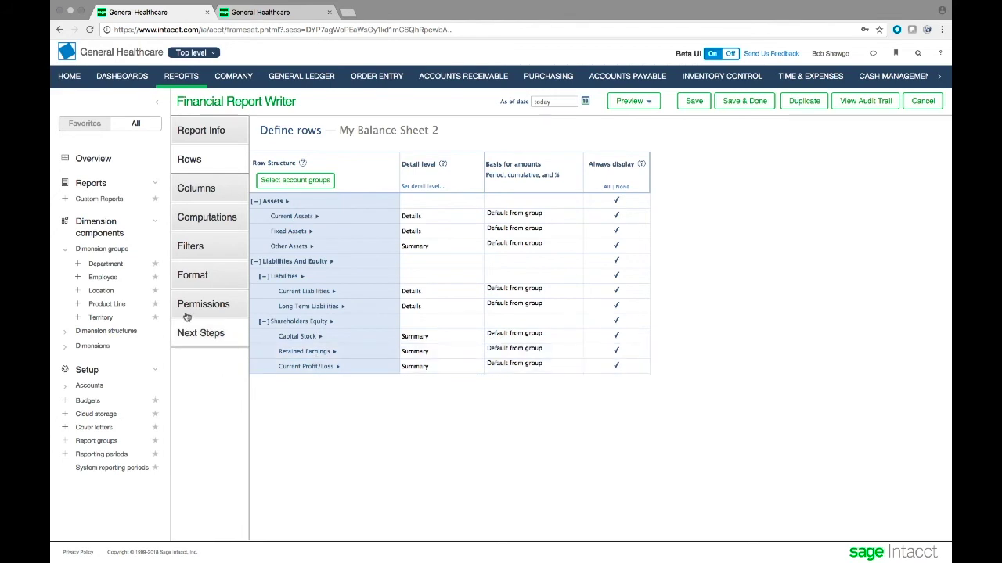
left_click(196, 190)
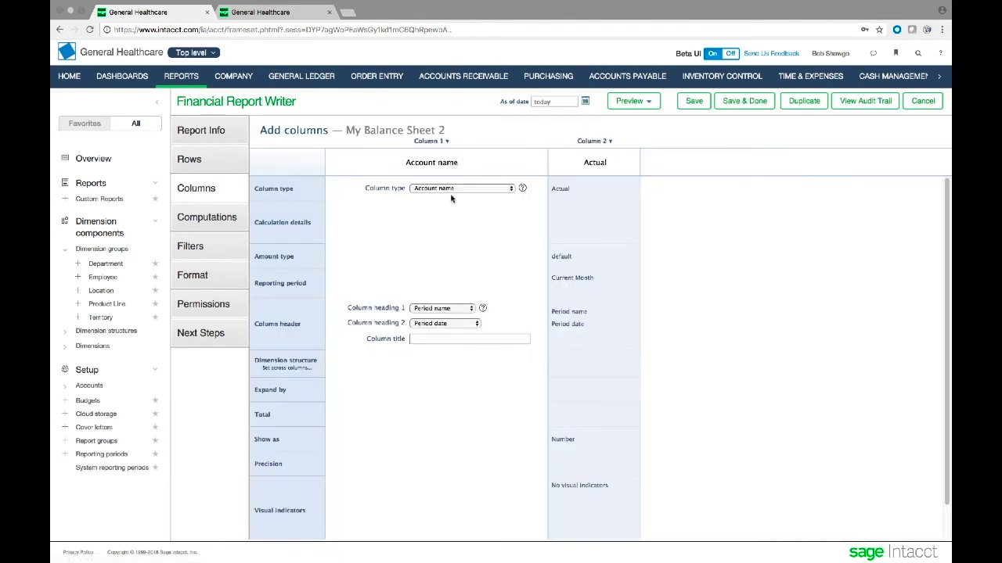
left_click(576, 166)
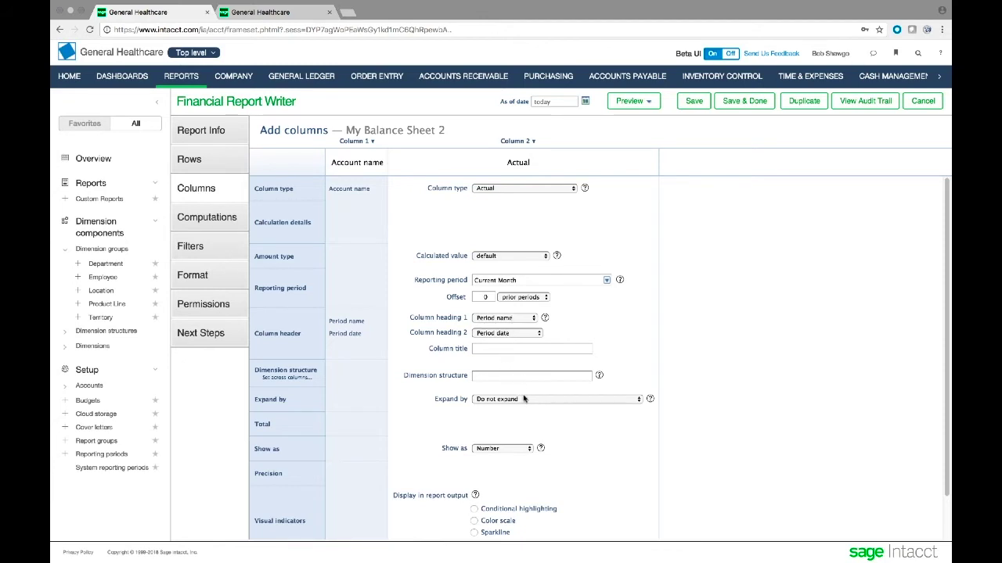
Step: Expand the Actual column by Locations, one level down with roll-up, and save the report
left_click(650, 400)
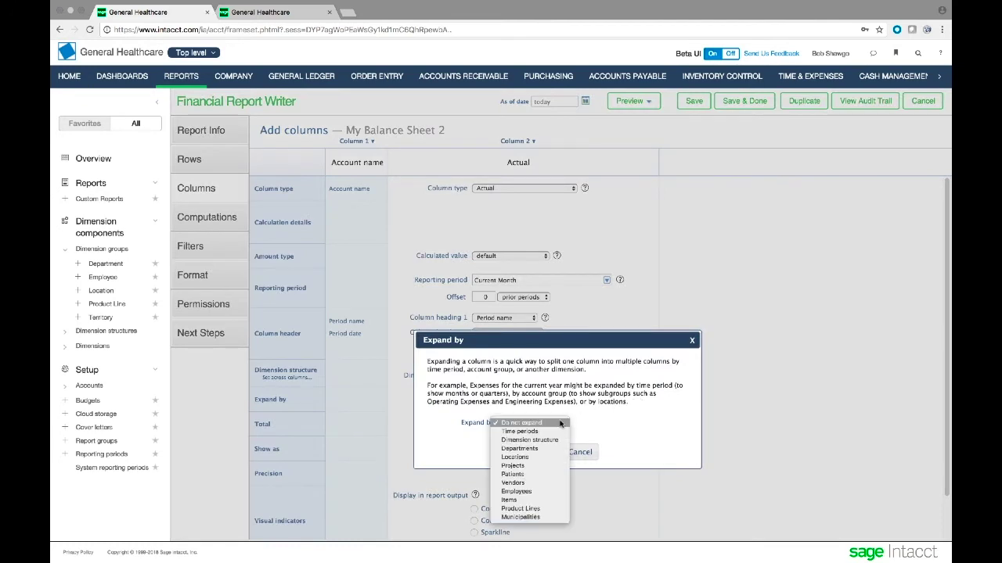
left_click(562, 423)
left_click(529, 459)
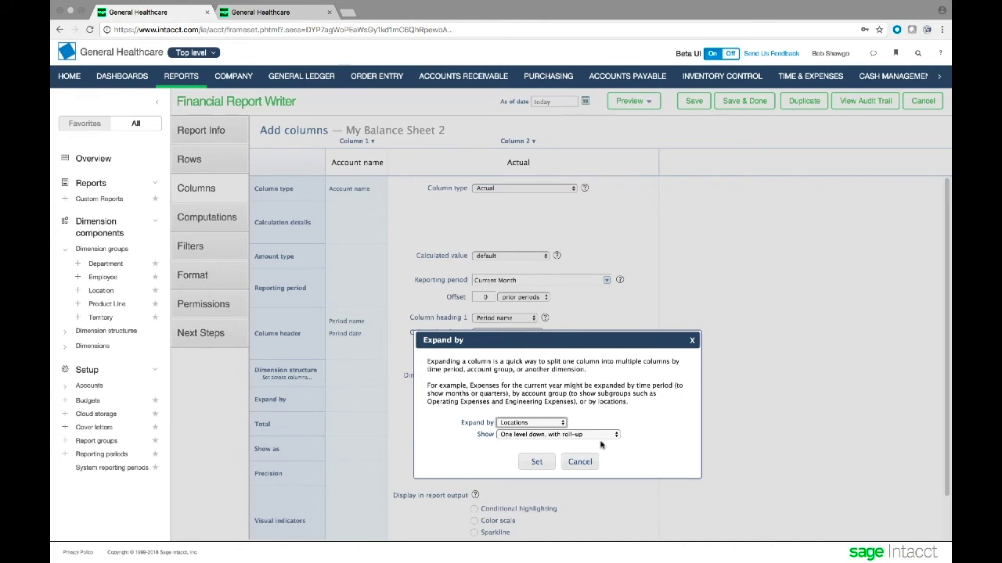
left_click(536, 463)
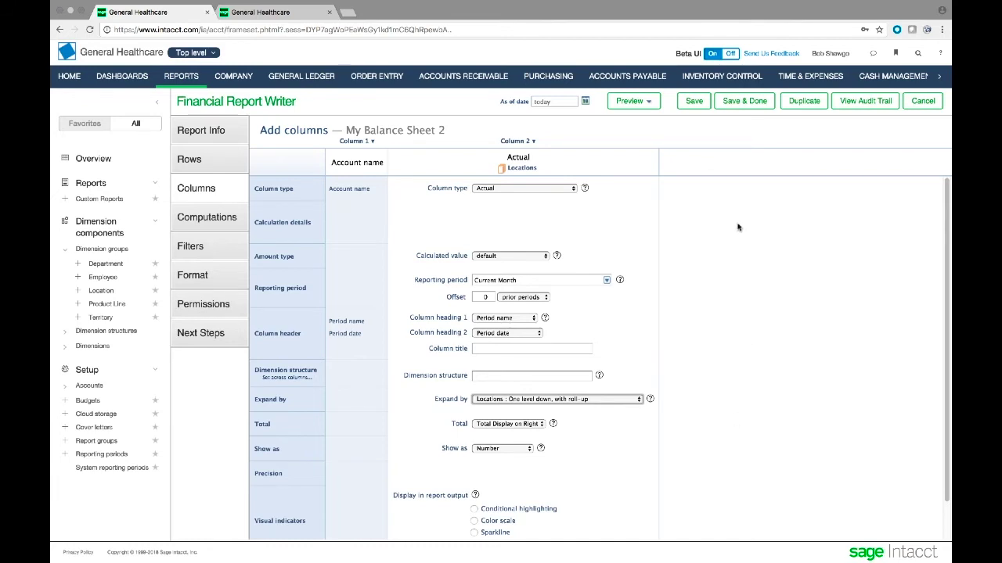
left_click(694, 106)
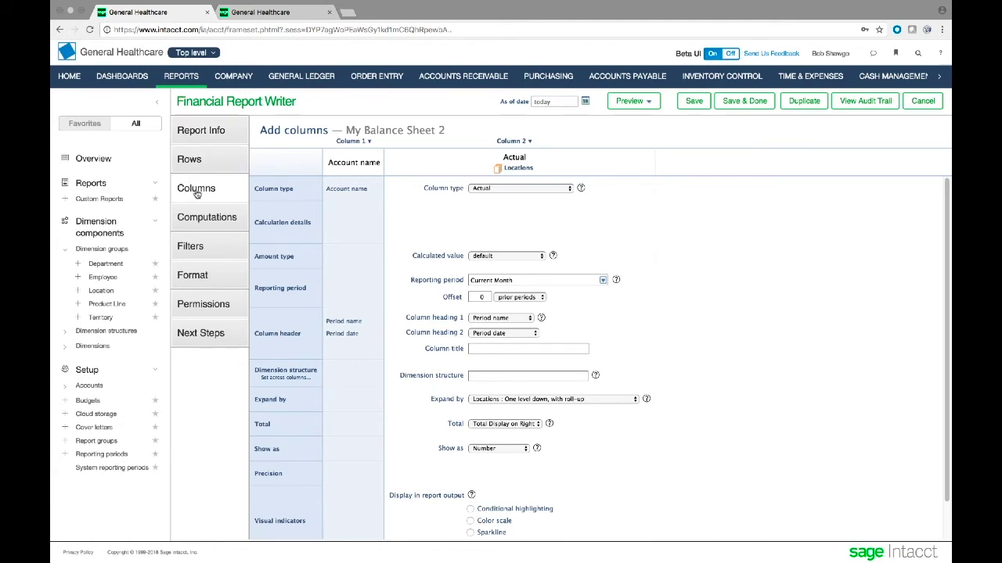
left_click(630, 103)
left_click(630, 118)
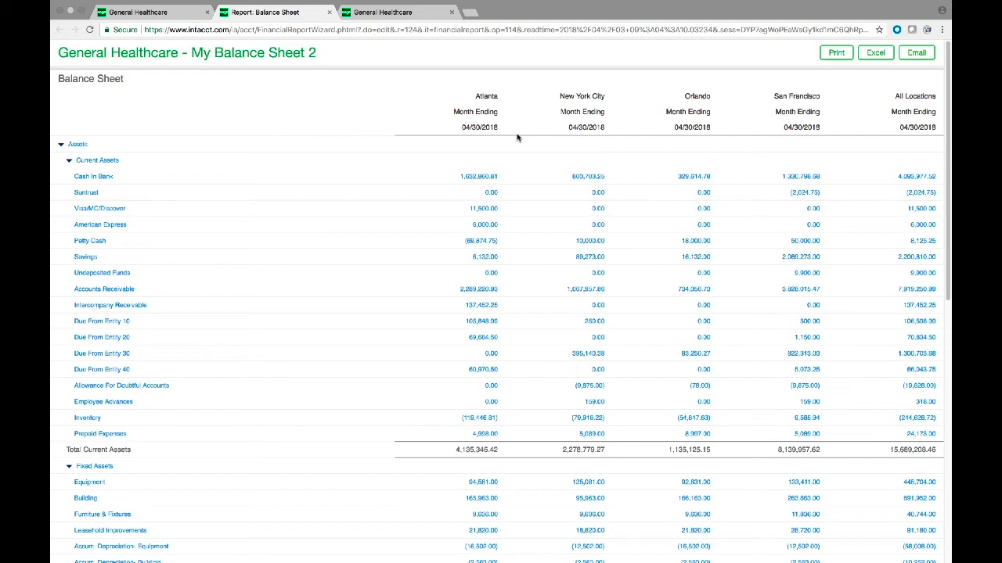
left_click(328, 12)
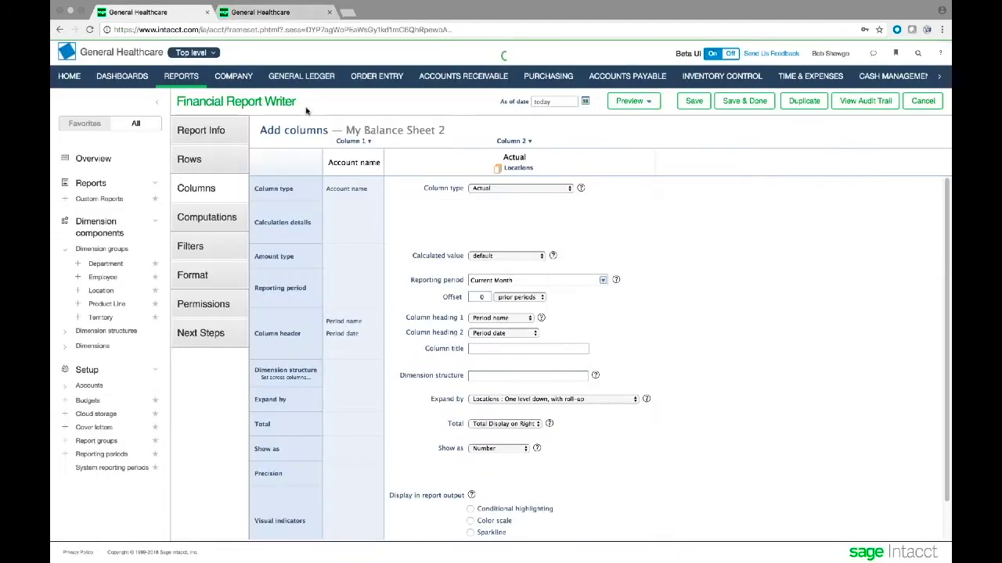
Step: Move from the Rows tab to My Balance Sheet 2's Computations page
left_click(194, 159)
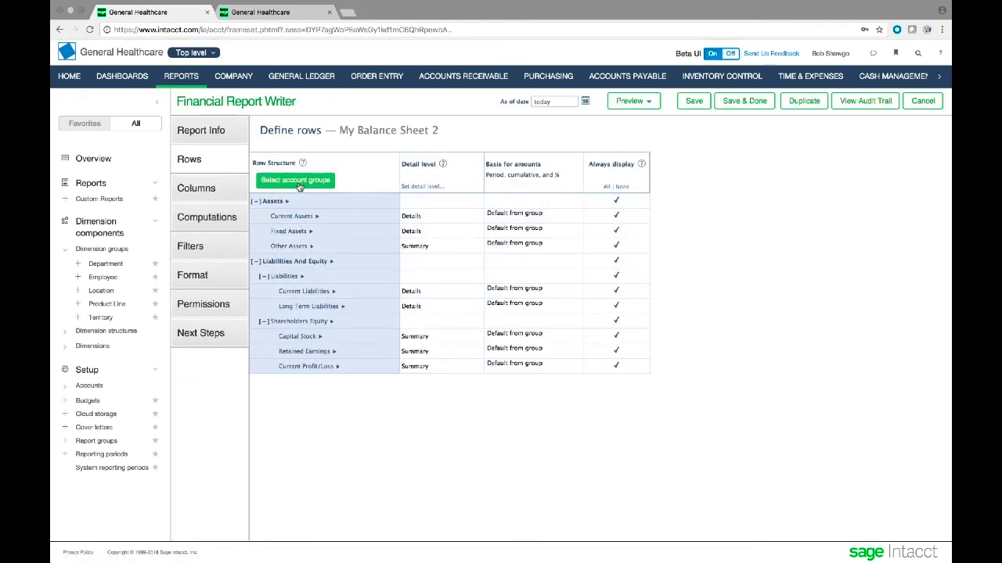
left_click(206, 220)
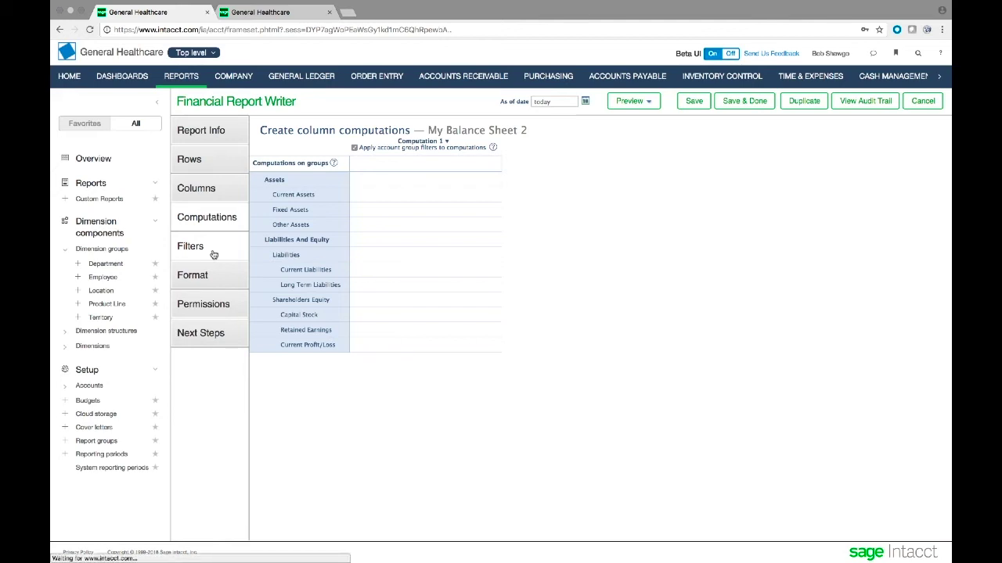
Step: Filter Department to 200--Finance with the run-time prompt on, and Location to Specific Location/Group
left_click(213, 255)
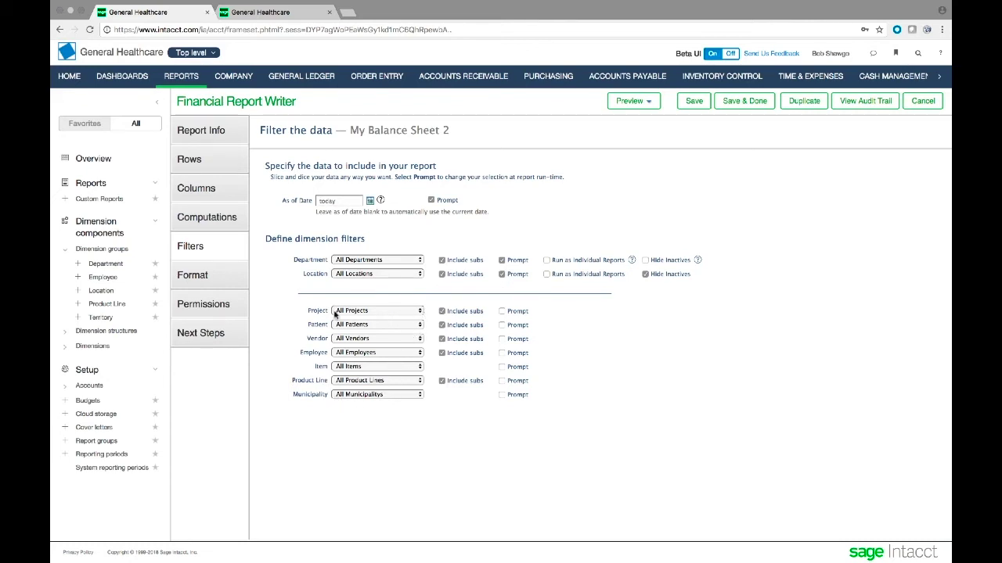
left_click(407, 260)
left_click(393, 288)
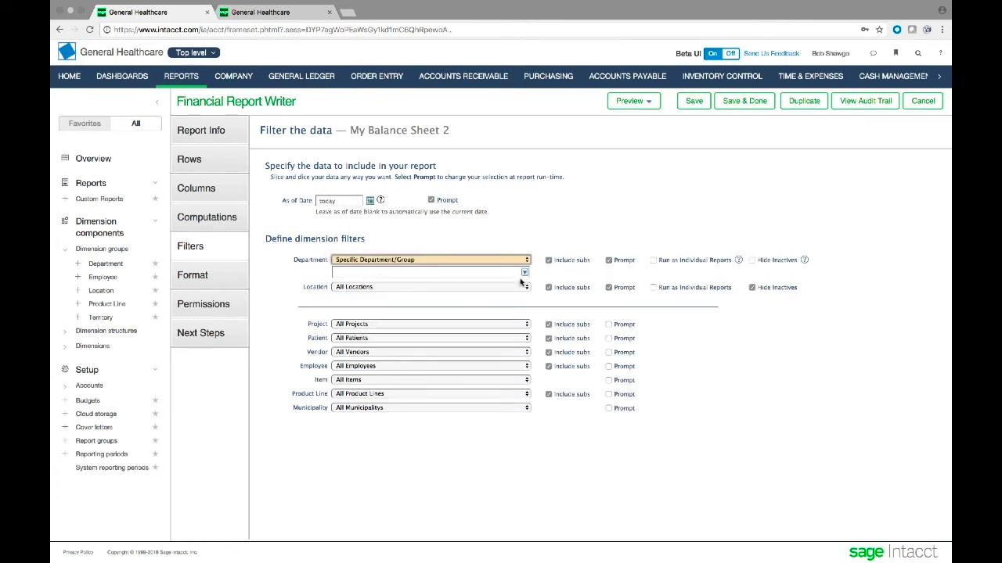
left_click(524, 273)
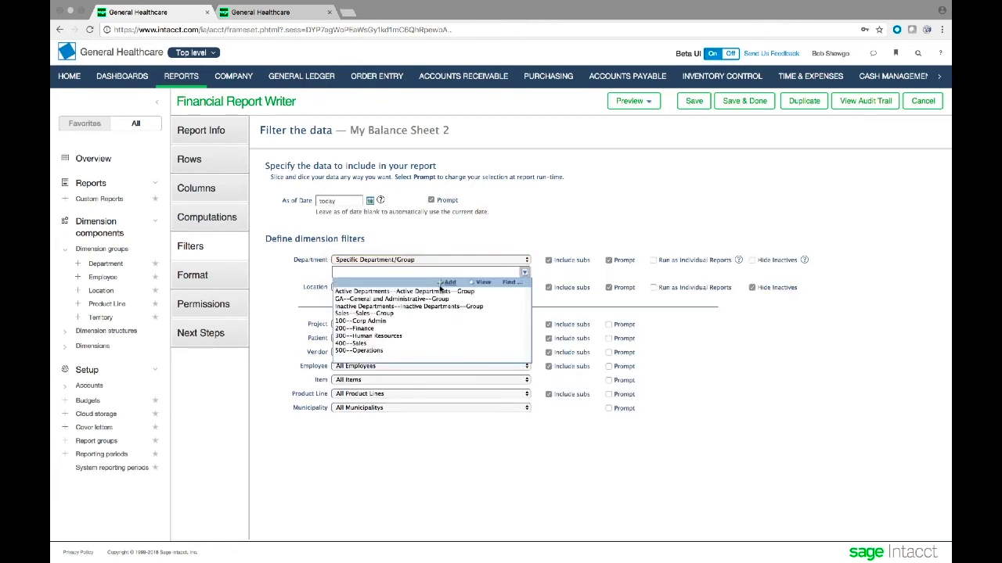
left_click(376, 329)
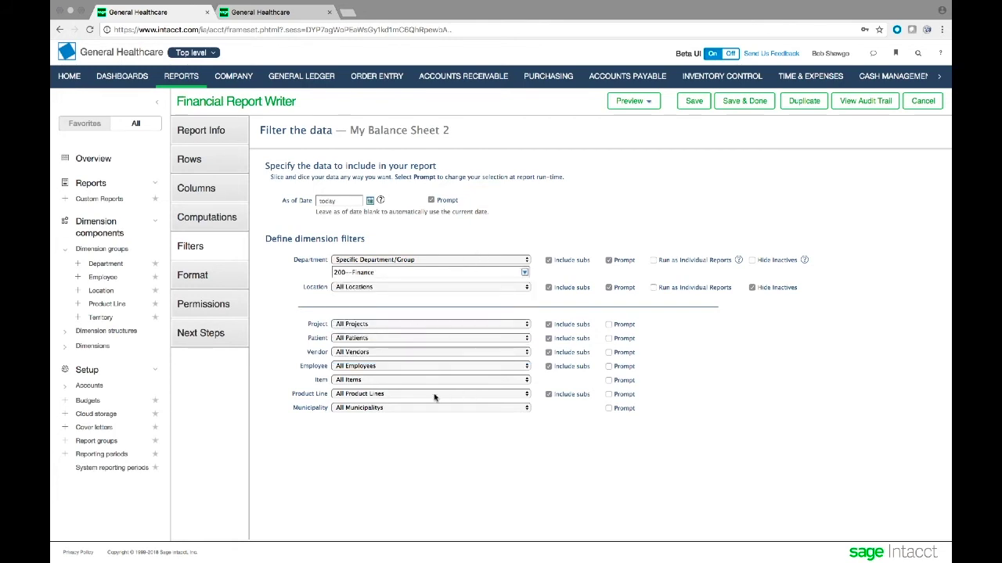
left_click(609, 261)
left_click(609, 260)
left_click(524, 272)
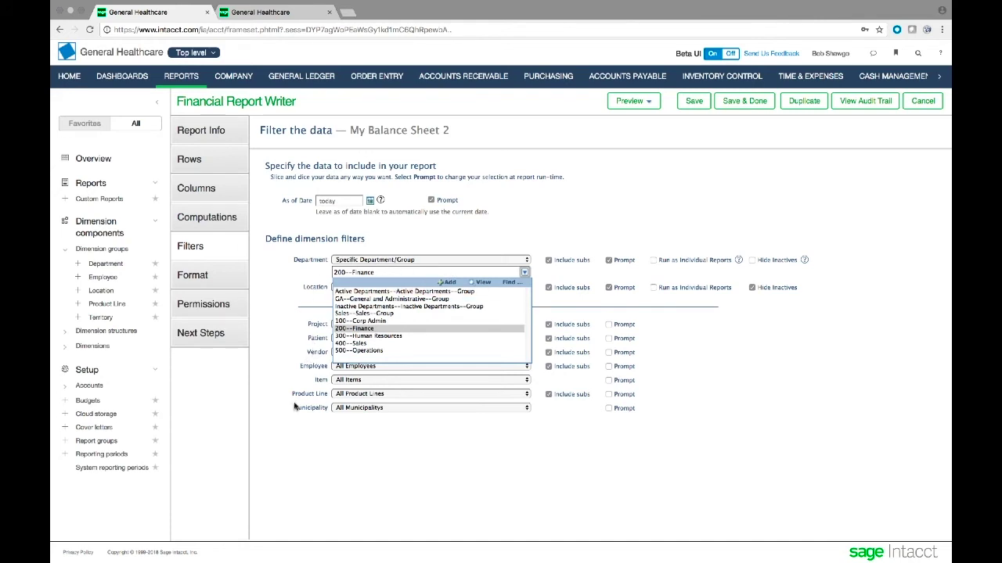
left_click(537, 267)
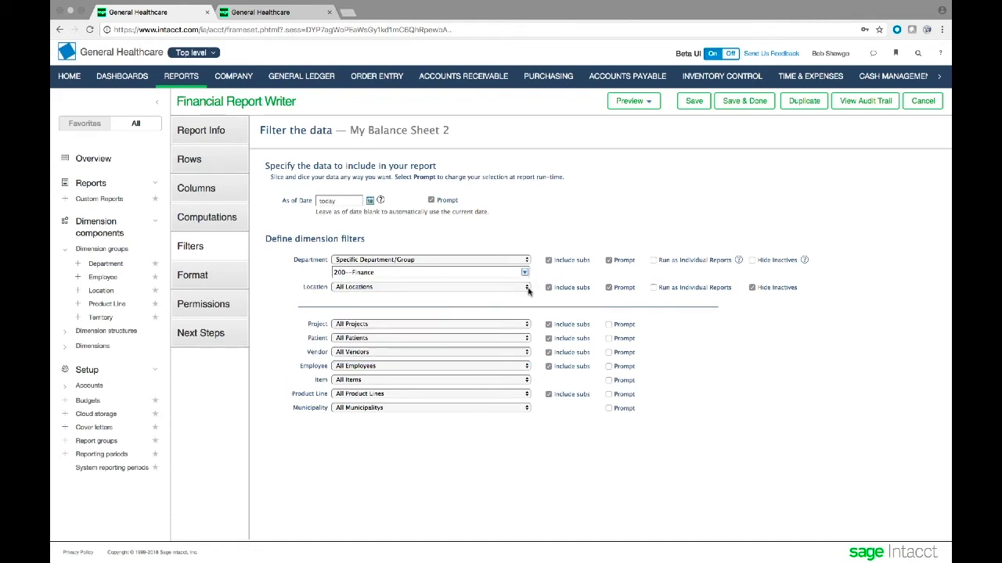
left_click(527, 288)
left_click(452, 296)
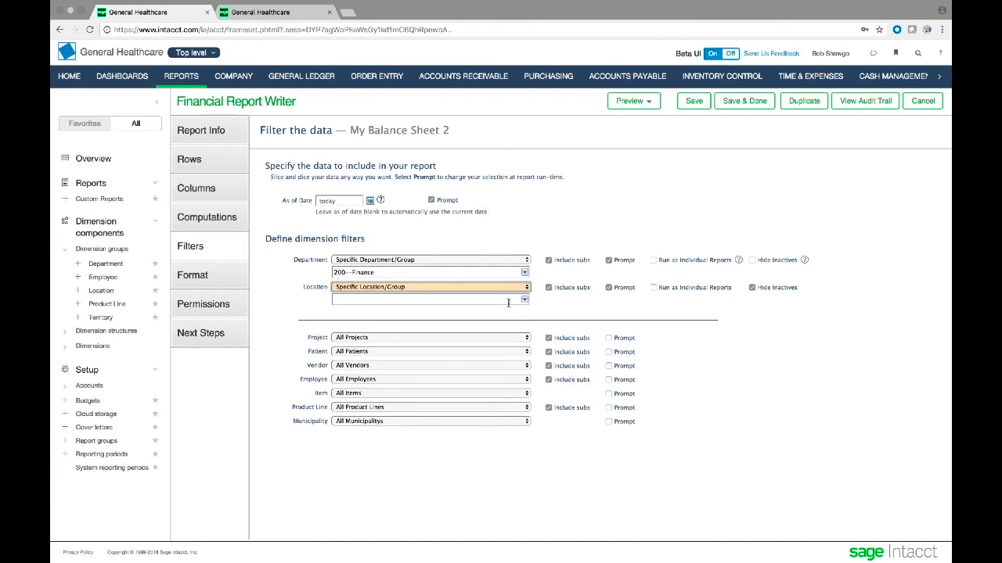
Step: Show My Balance Sheet 2's Format for screen and print settings
left_click(209, 277)
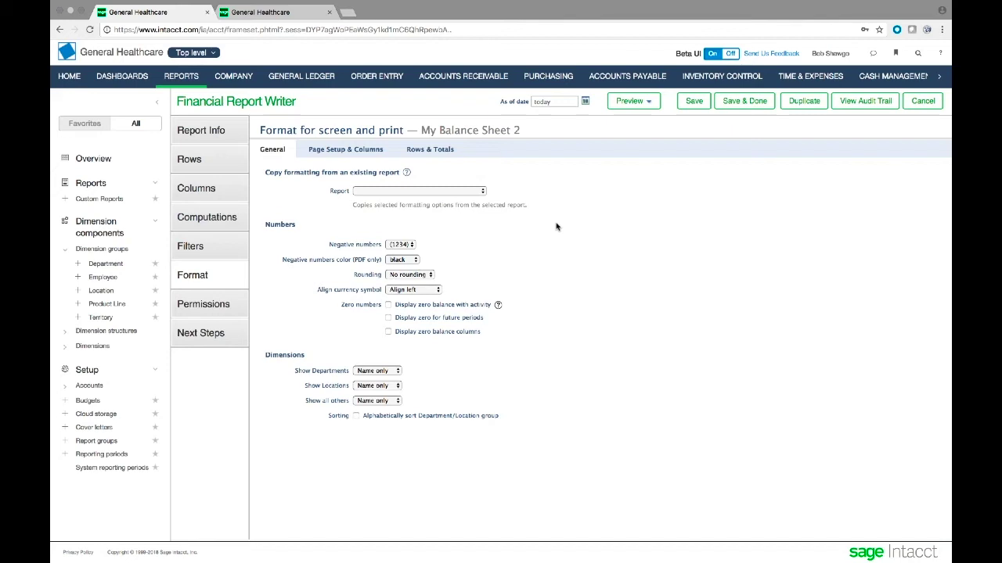
Step: Open the permissions for My Balance Sheet 2 and set a specific user as report owner
left_click(216, 307)
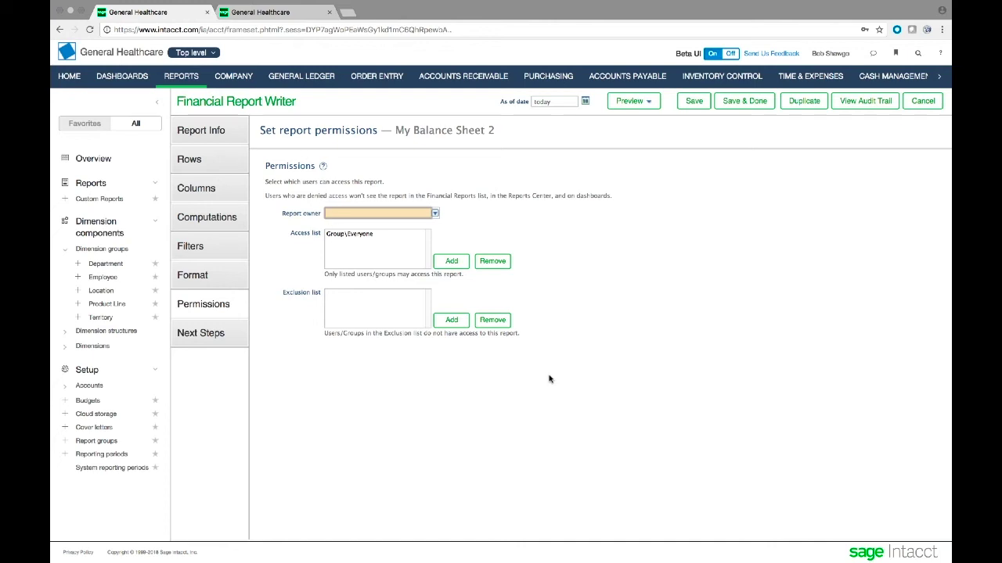
left_click(435, 213)
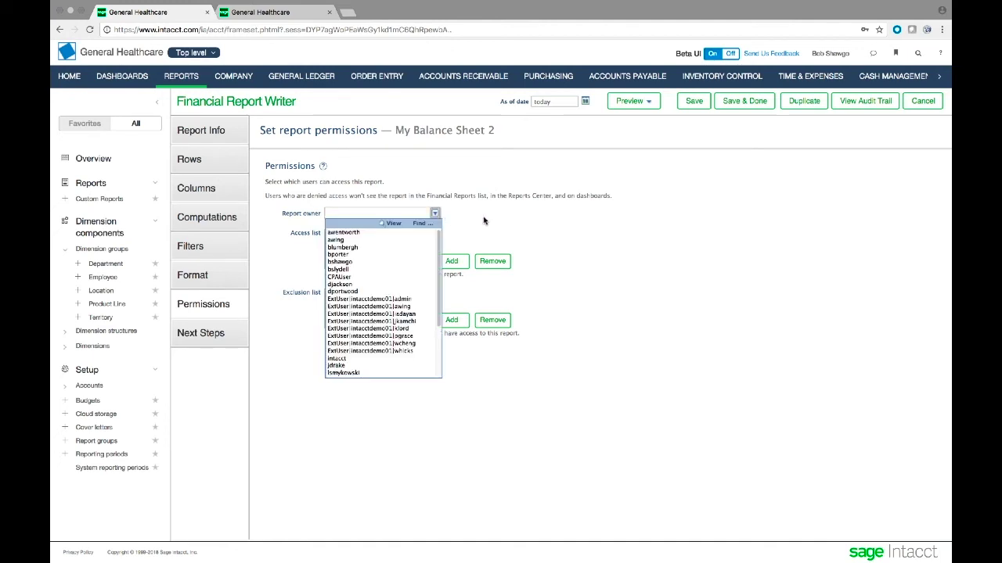
left_click(339, 263)
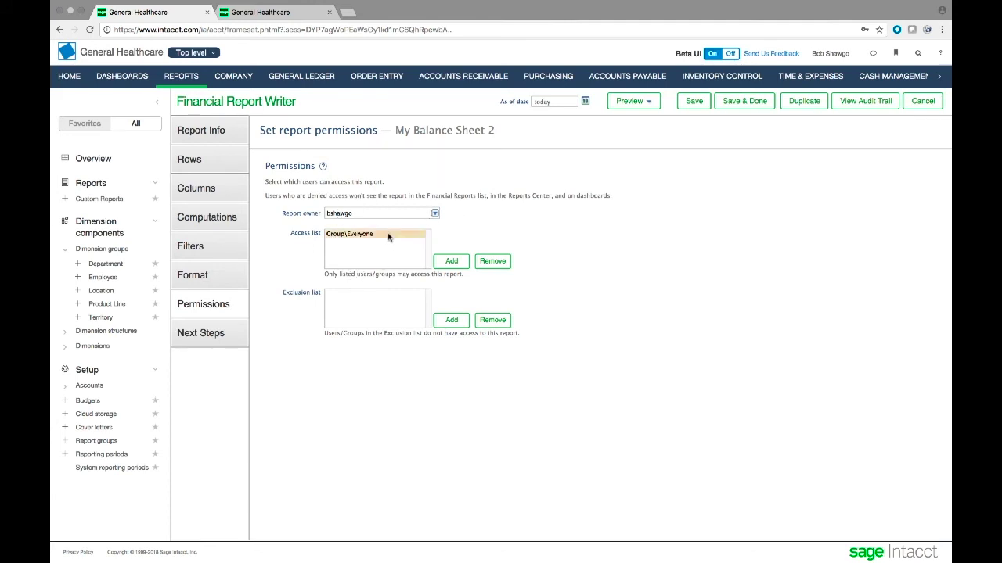
Step: Add the report owner's user to the access list and select Group\Everyone
left_click(452, 262)
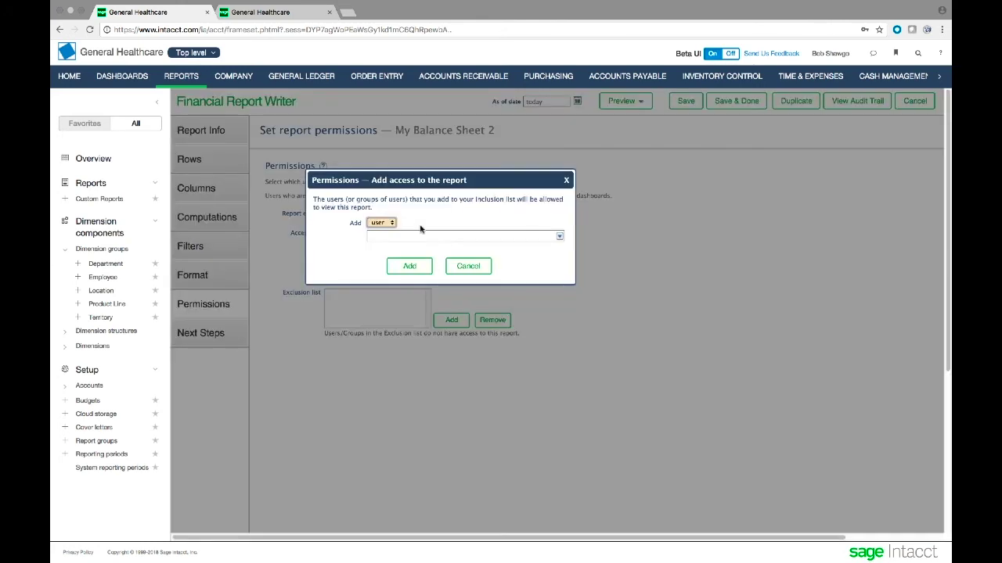
left_click(560, 237)
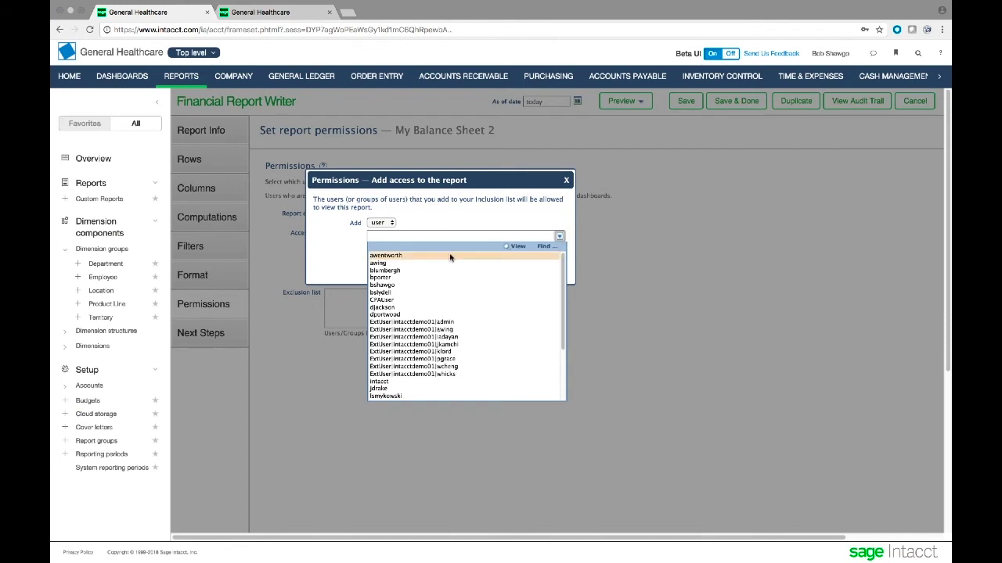
left_click(389, 286)
left_click(410, 267)
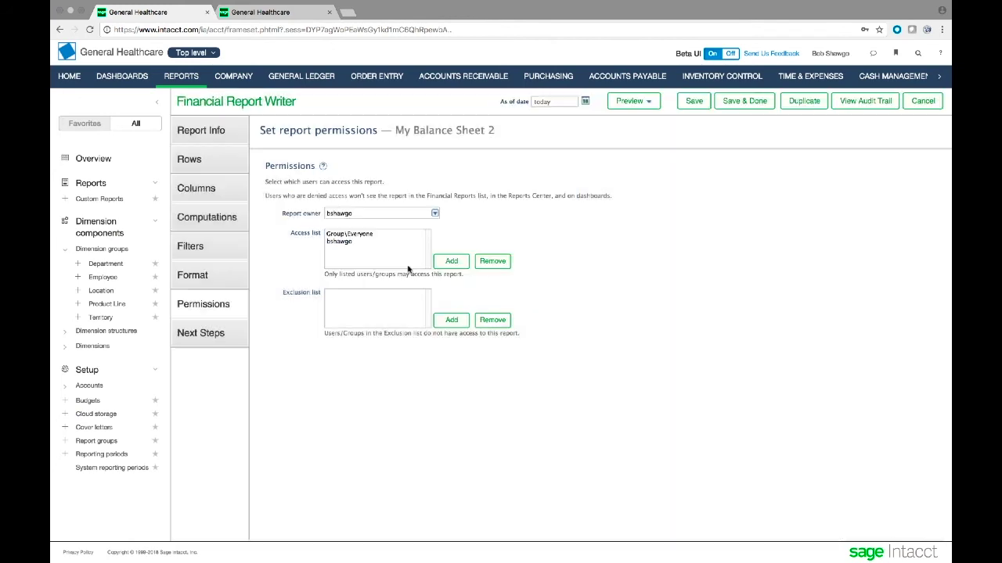
left_click(380, 234)
Step: Move Group\Everyone to the exclusion list and keep the current report owner
left_click(492, 261)
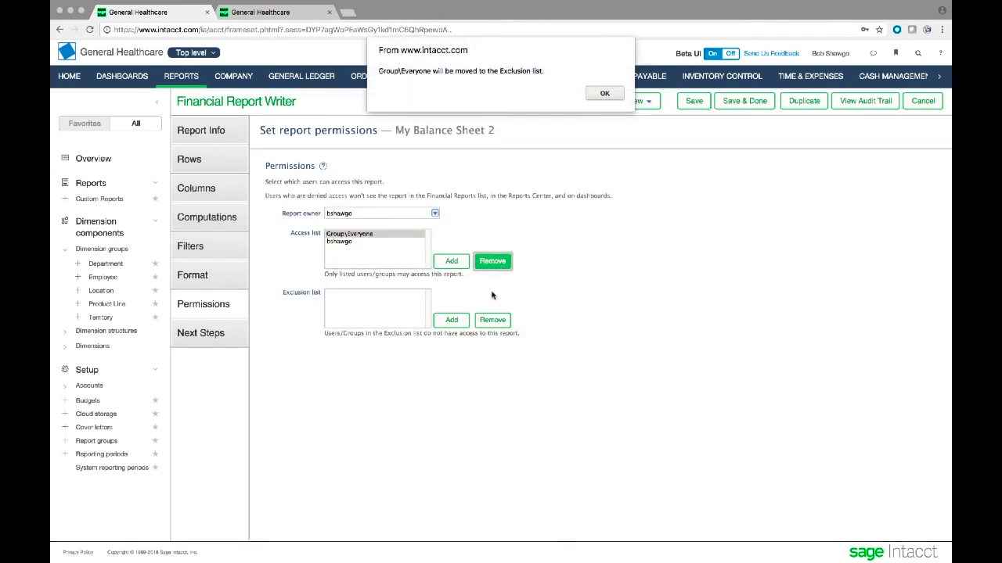
left_click(602, 94)
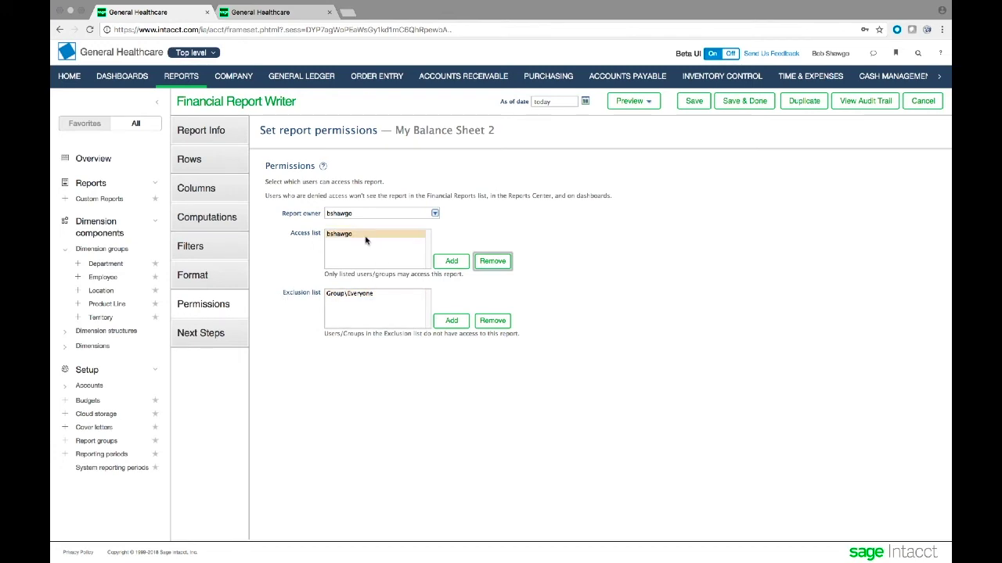
left_click(435, 213)
left_click(498, 216)
Step: Grant a second user access to My Balance Sheet 2
left_click(461, 261)
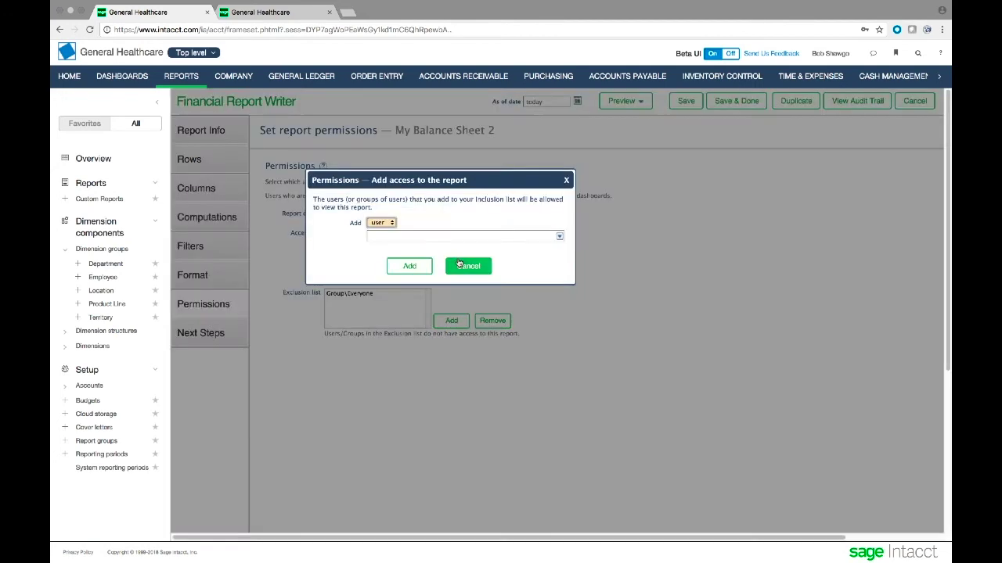
left_click(559, 236)
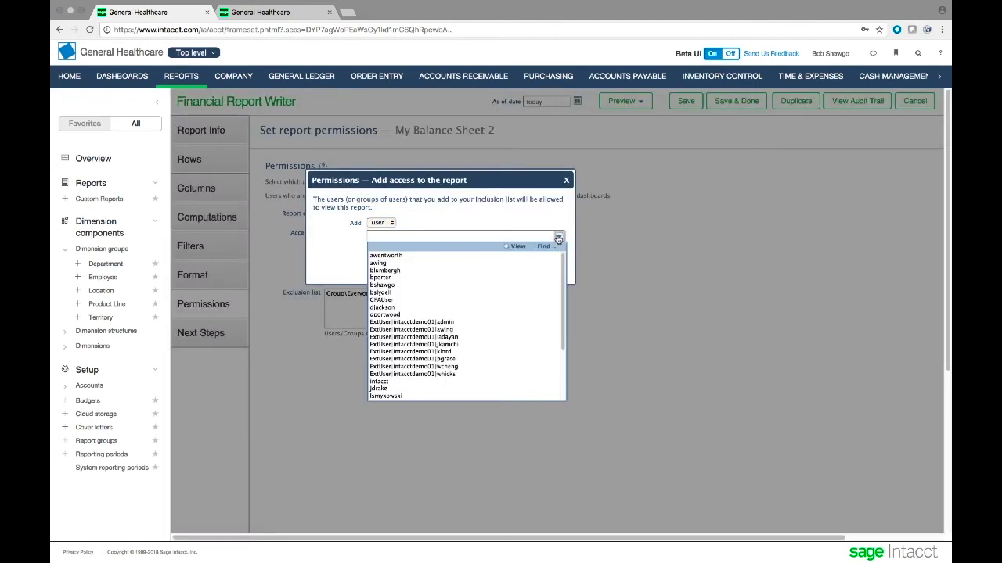
left_click(385, 255)
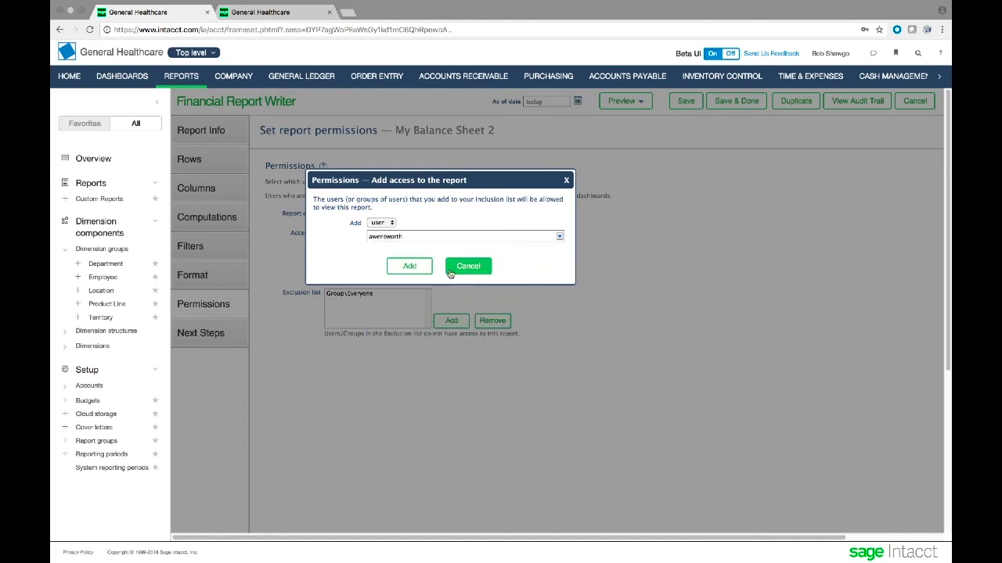
left_click(409, 268)
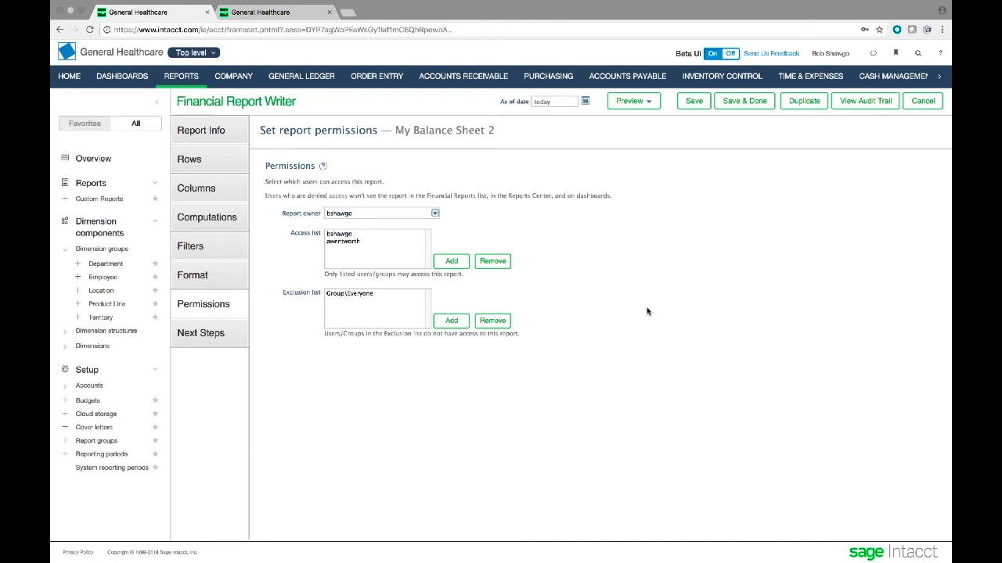
Step: Cancel out of the Financial Report Writer and go to the Custom Reports list
left_click(927, 103)
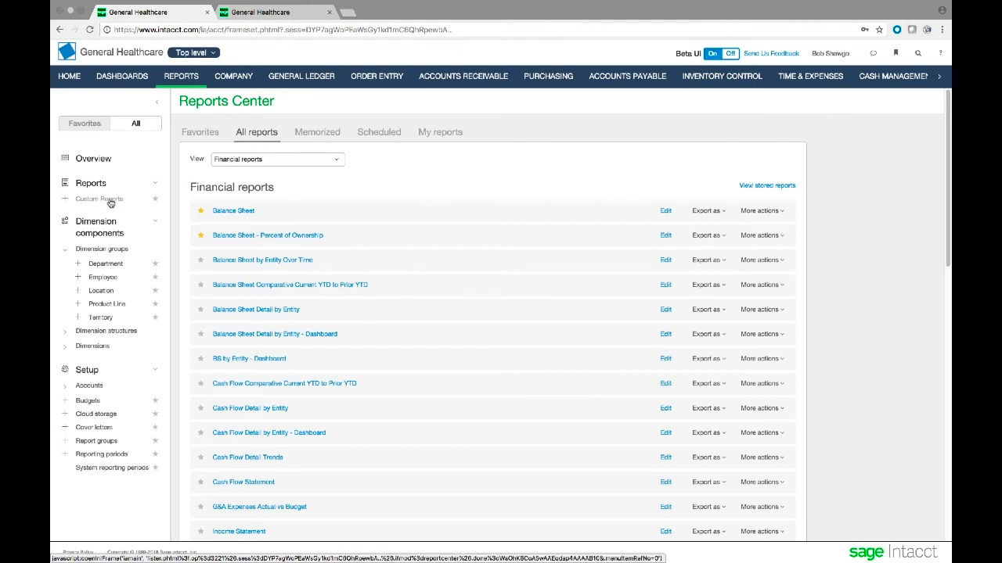
left_click(110, 201)
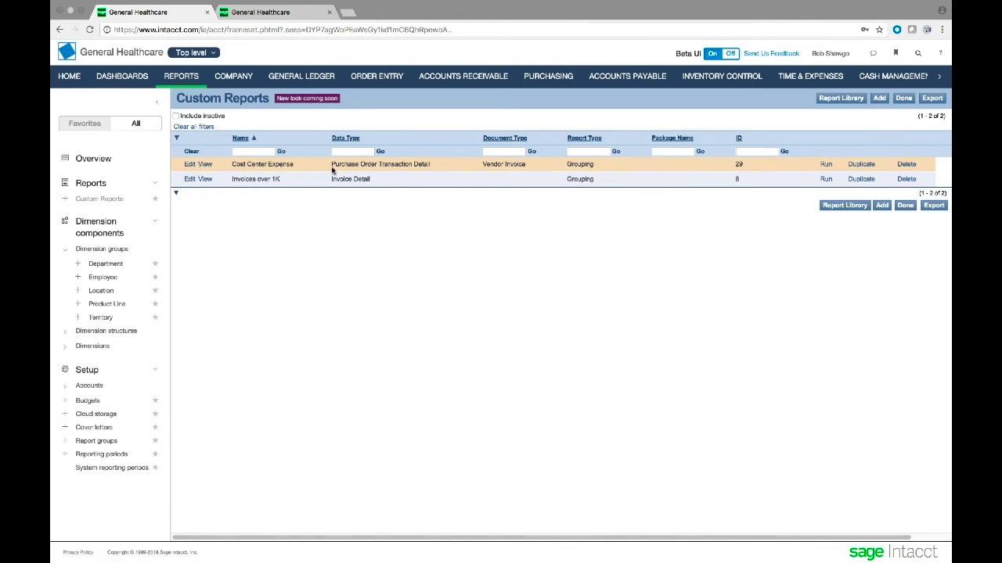
Step: Edit Cost Center Expense in the Custom Report Wizard and advance to its column selection
left_click(190, 165)
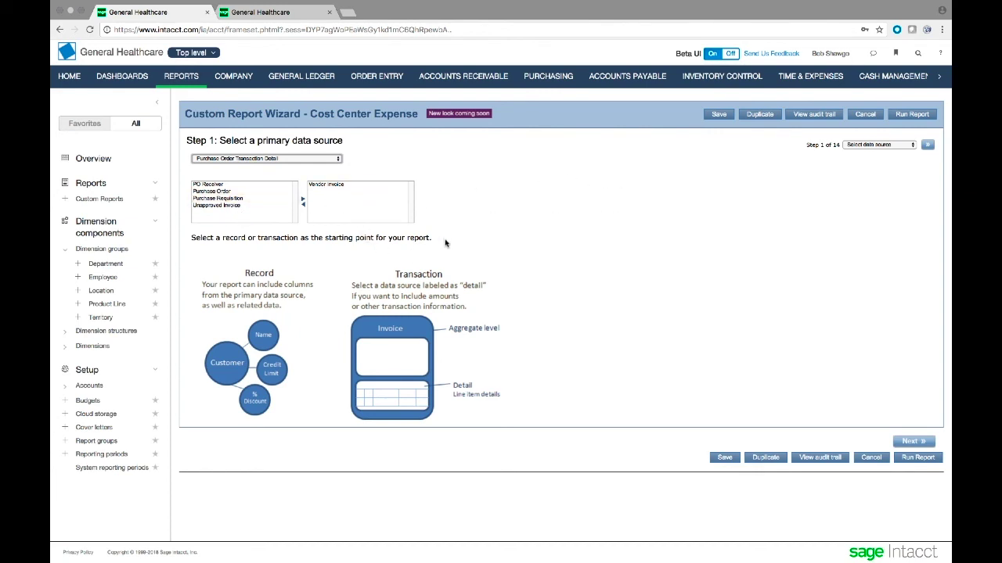
left_click(912, 441)
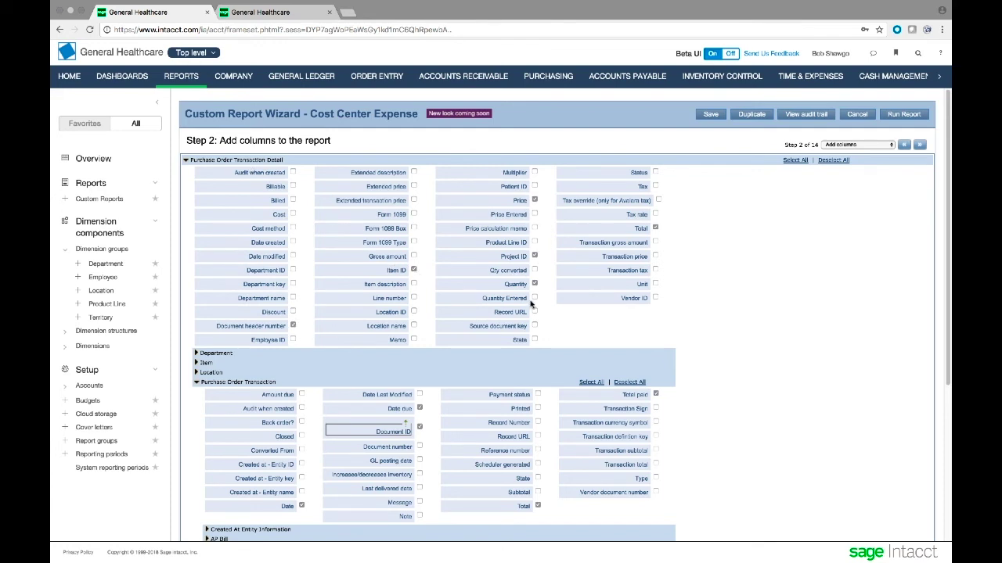
Step: Add the Total column, review the Vendor and Pay to Contact fields, then reach calculated columns
left_click(655, 229)
scroll(379, 461, "down", 2)
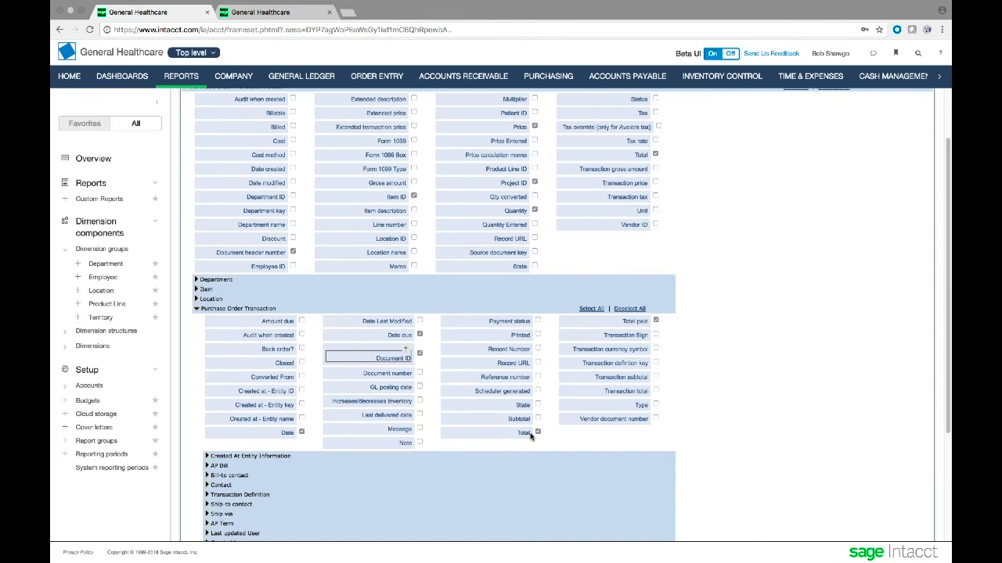
scroll(461, 474, "down", 3)
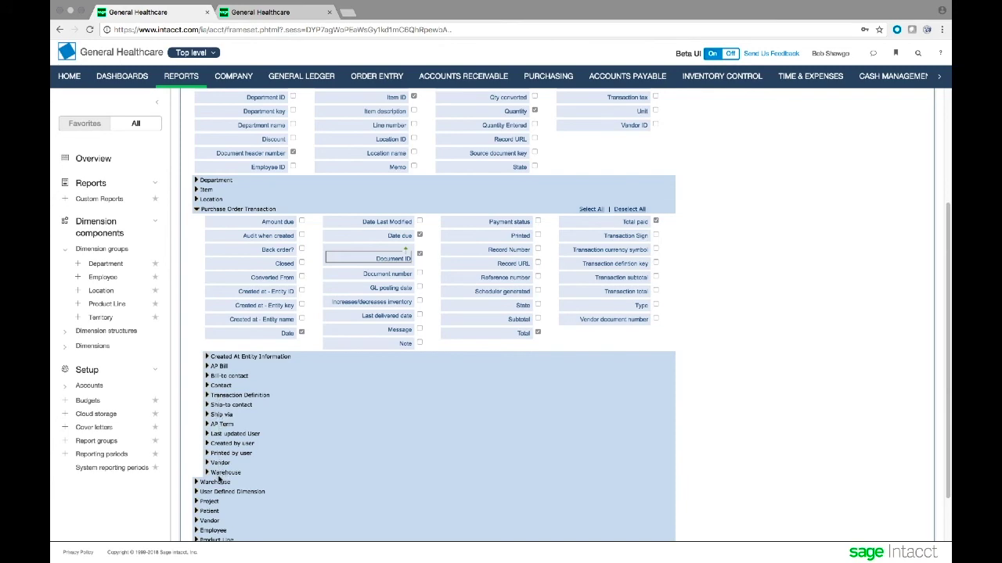
left_click(243, 466)
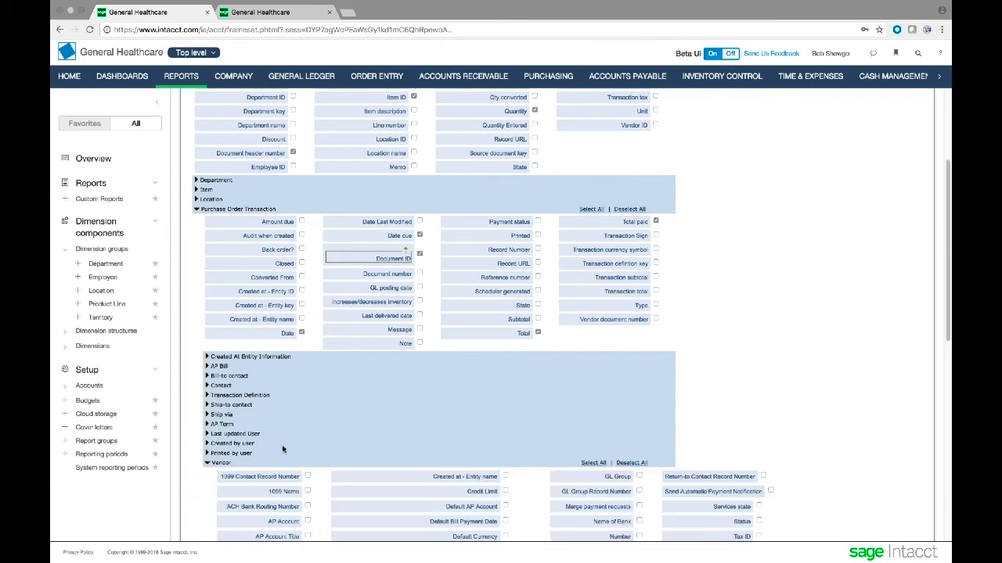
scroll(284, 485, "down", 5)
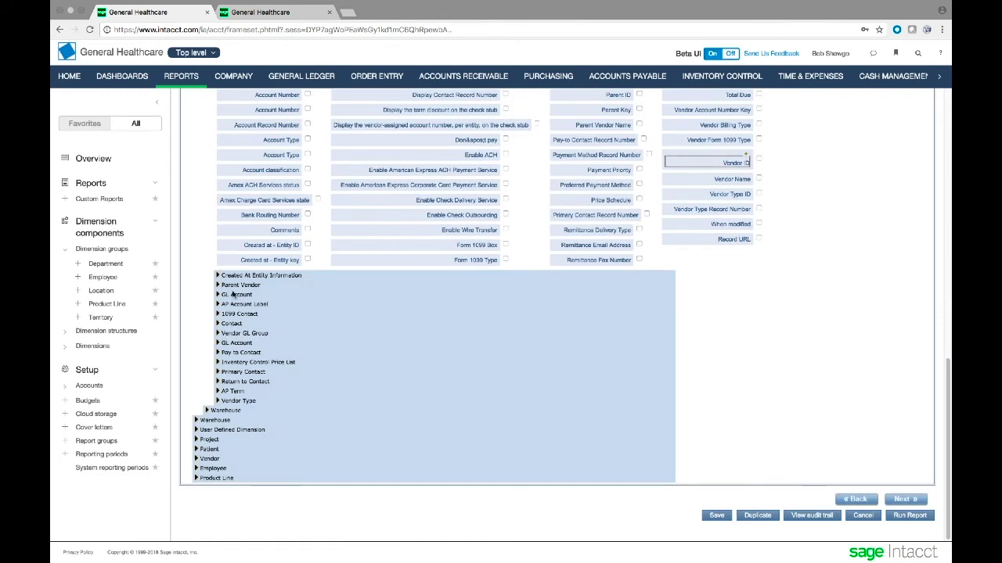
left_click(218, 353)
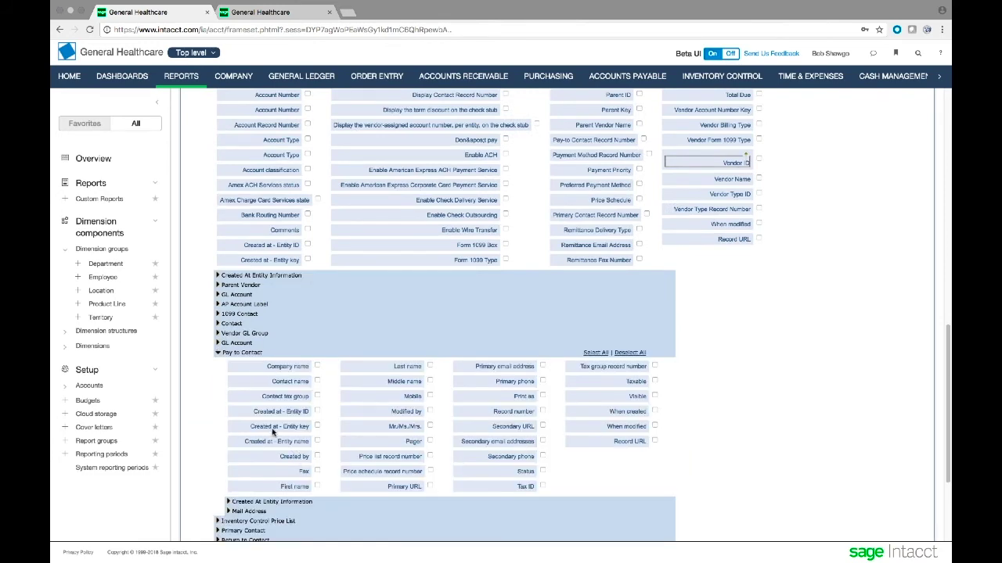
scroll(272, 429, "up", 5)
scroll(266, 273, "up", 5)
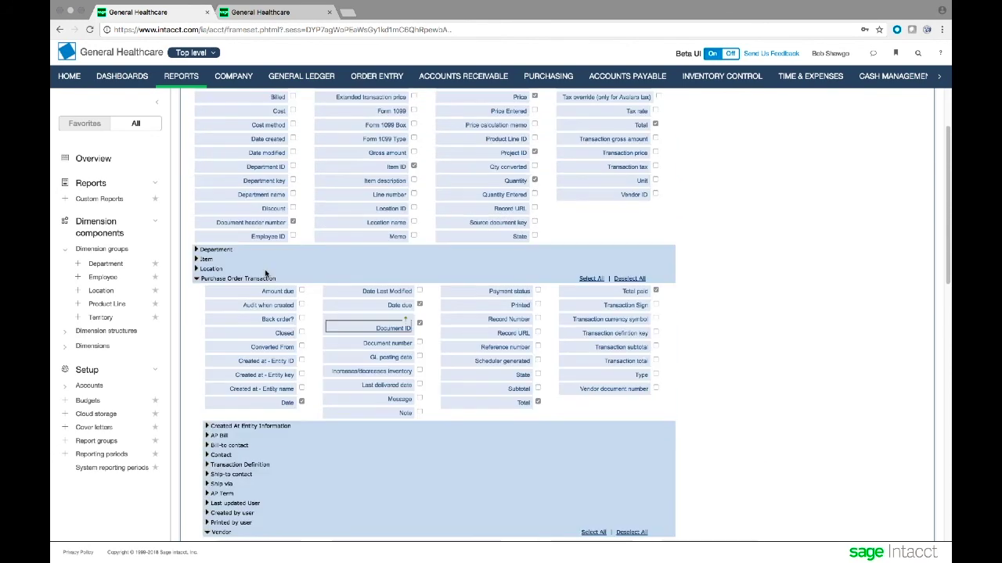
scroll(266, 274, "up", 3)
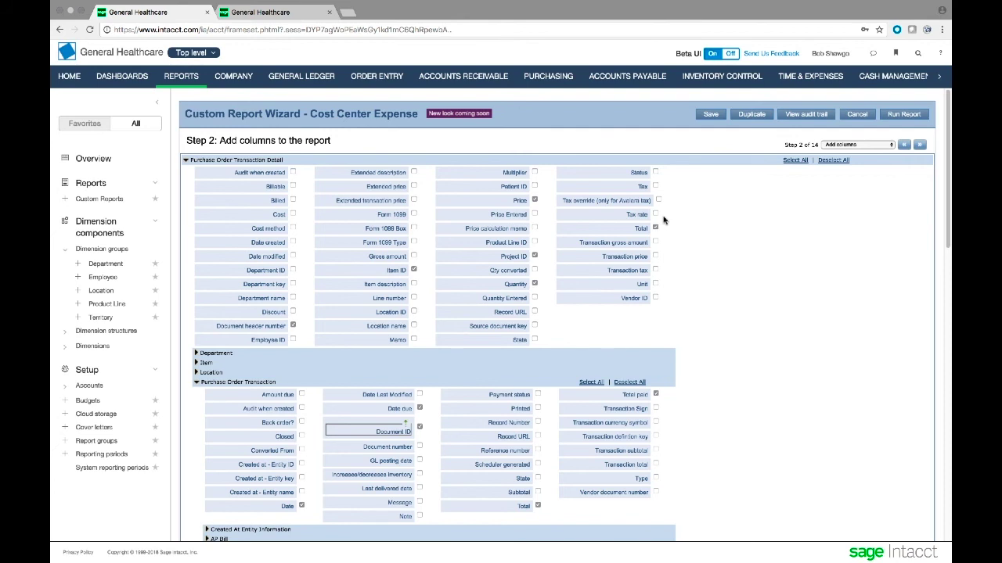
left_click(921, 146)
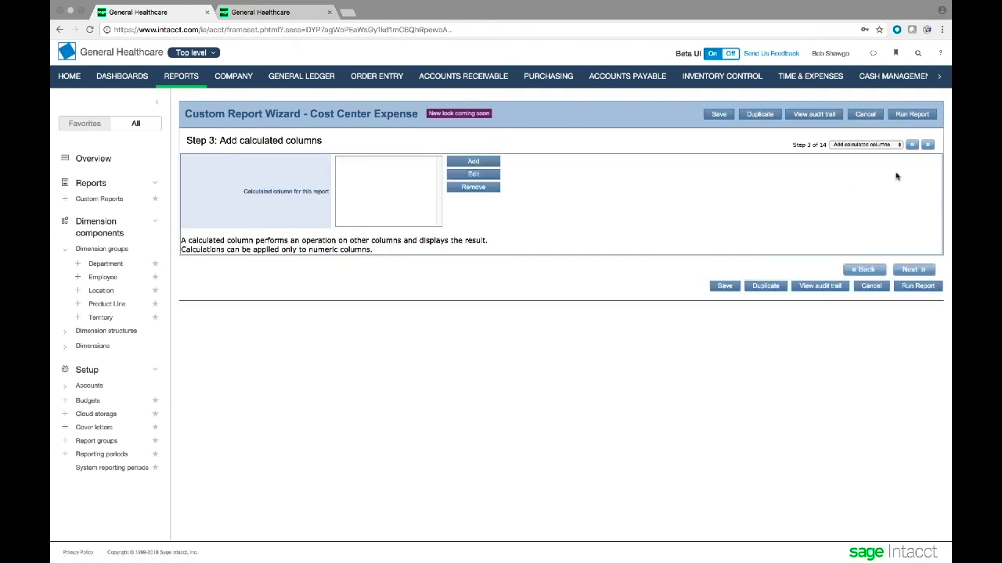
Step: Save Cost Center Expense with Add to menu enabled under the Purchase Orders application
left_click(898, 147)
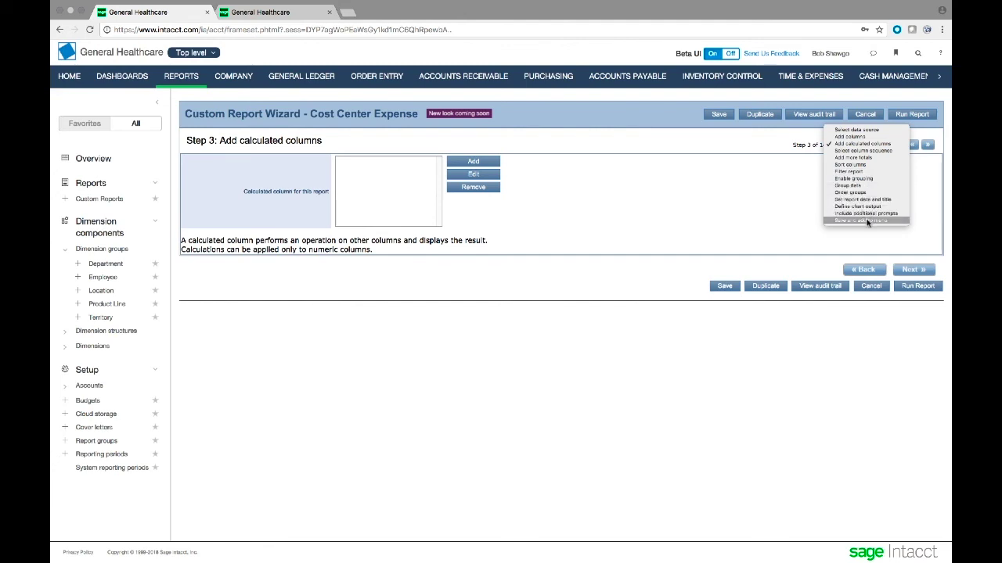
left_click(643, 219)
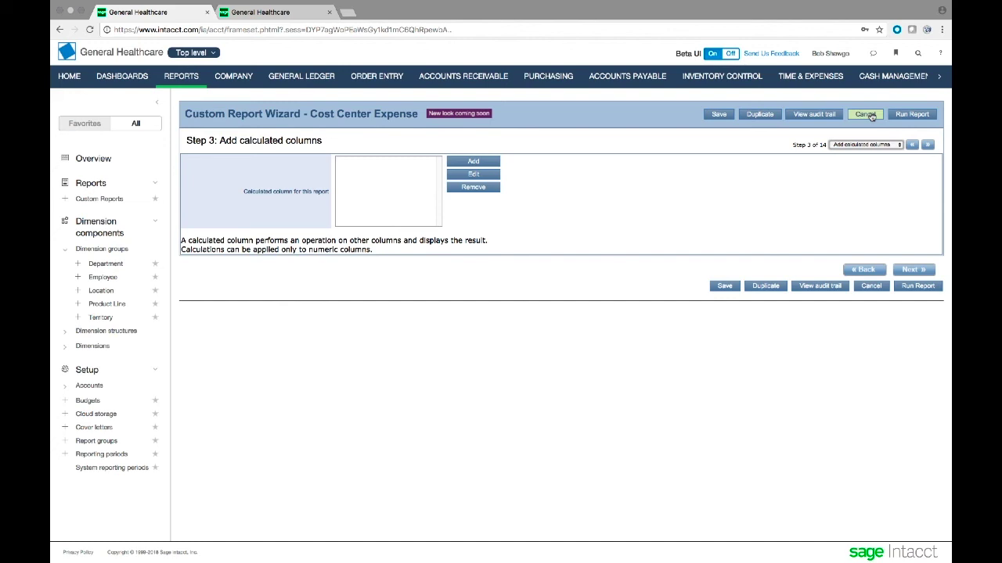
left_click(899, 145)
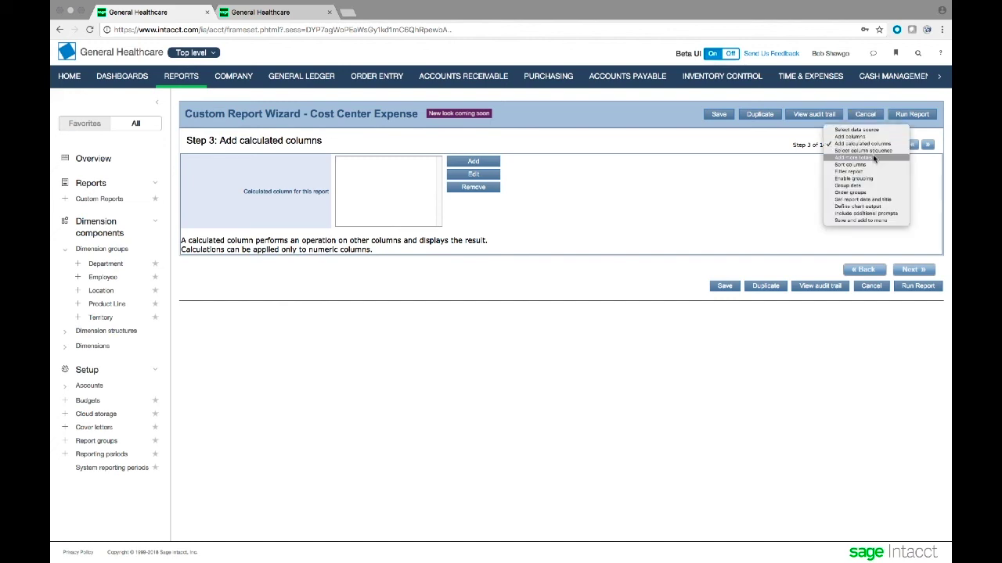
left_click(843, 220)
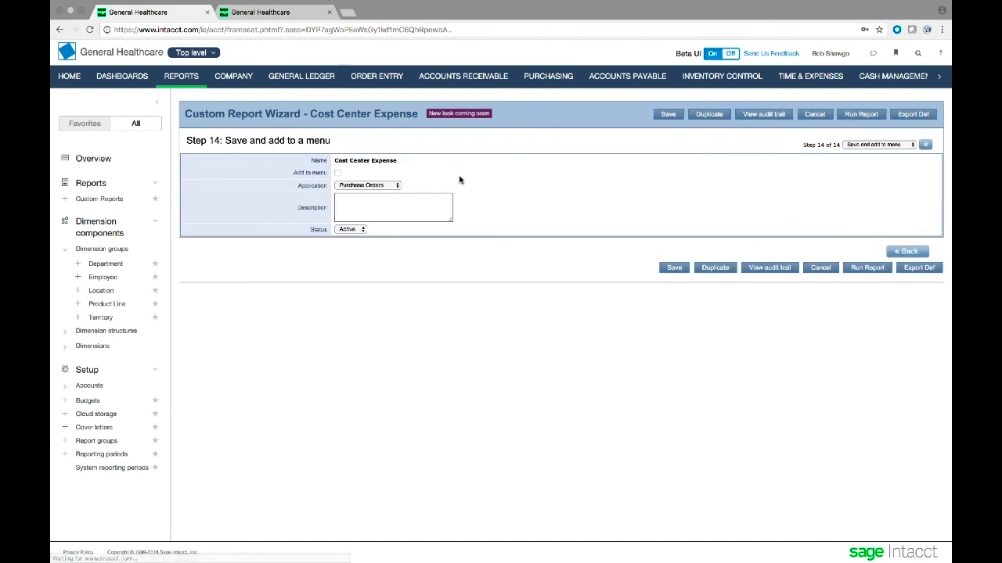
left_click(337, 173)
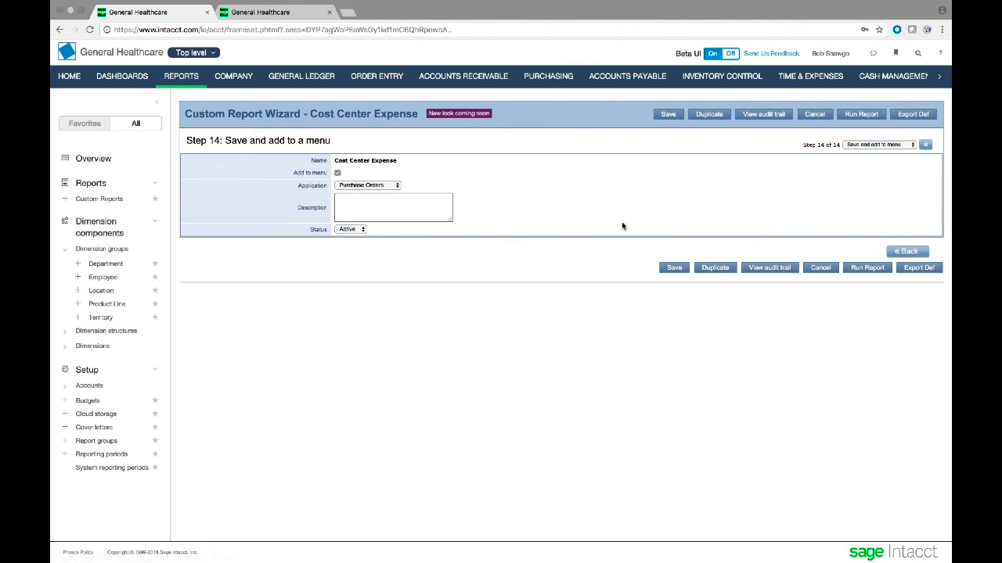
left_click(666, 115)
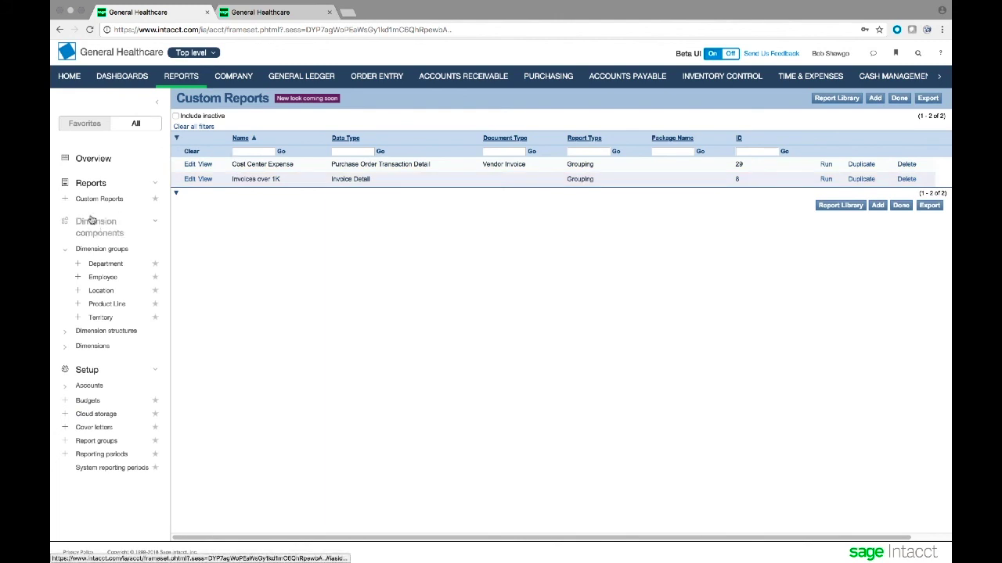
Step: Confirm Cost Center Expense is listed under Purchasing custom reports, then view the CMO dashboard
left_click(551, 76)
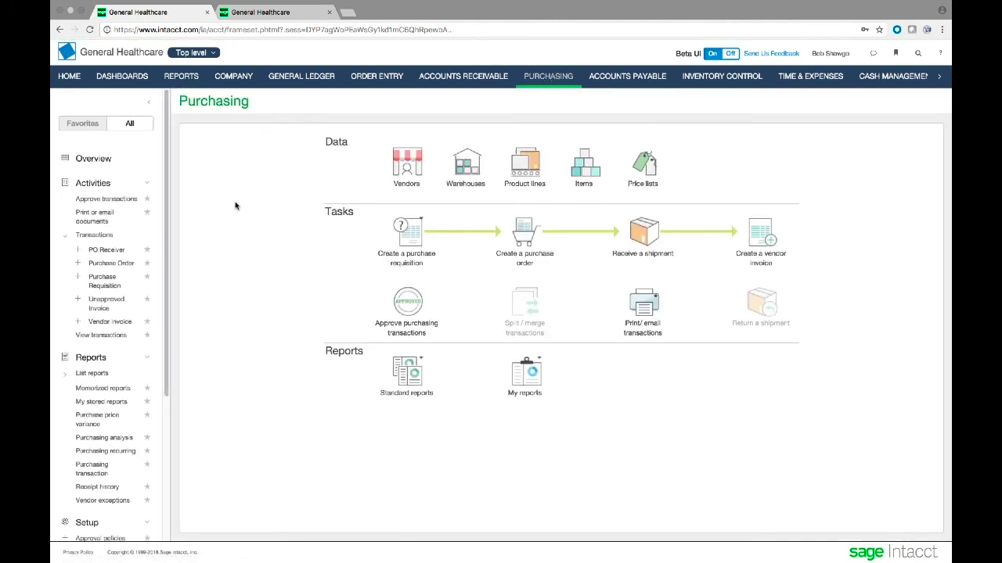
left_click(91, 373)
scroll(107, 388, "down", 1)
scroll(107, 388, "down", 1)
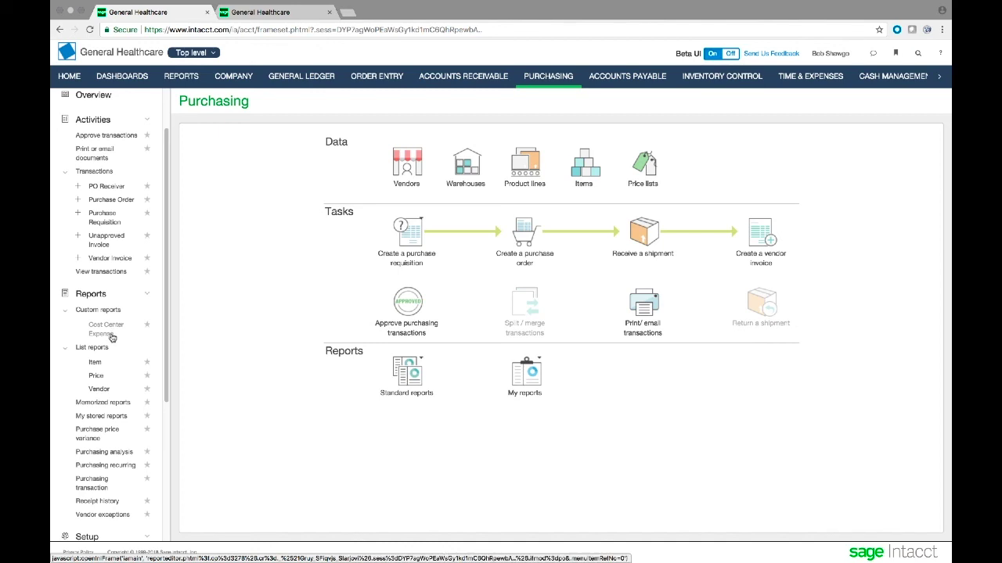
left_click(125, 76)
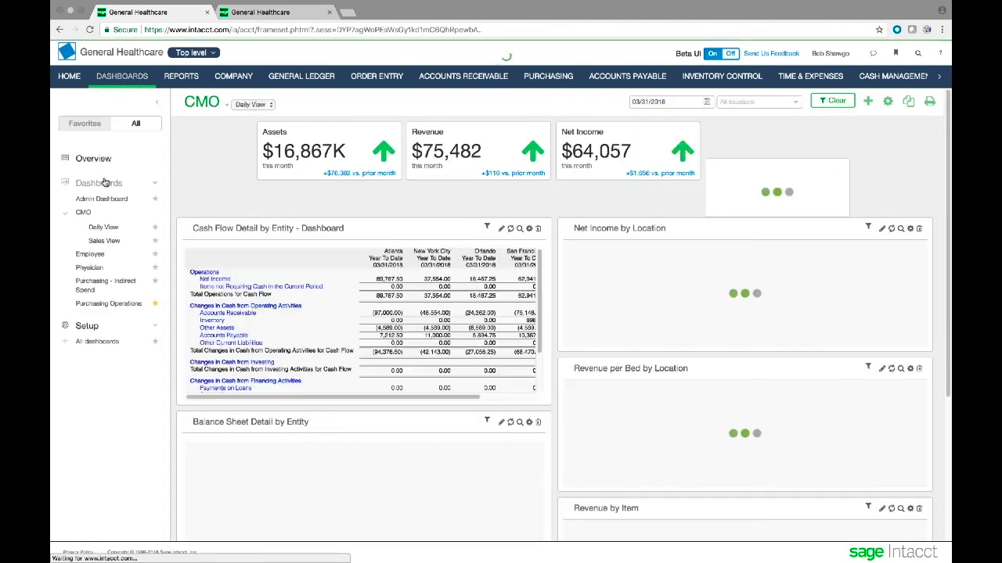